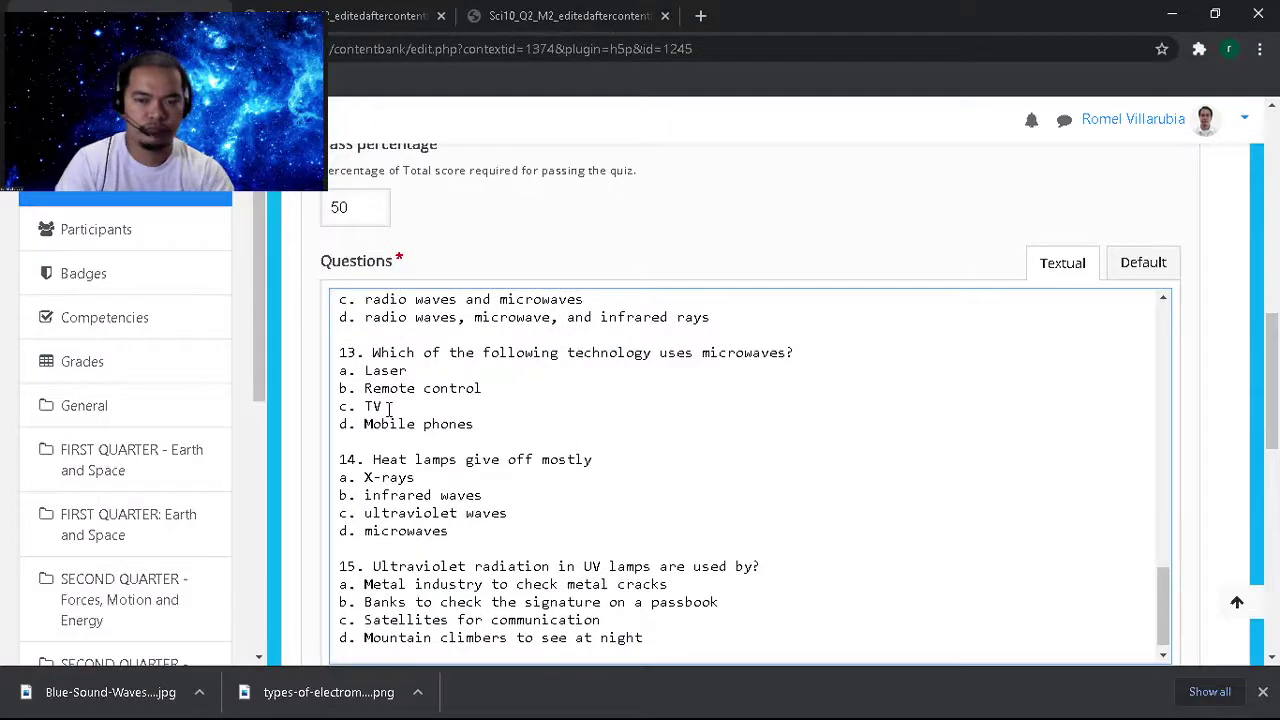
Review the Questions text, then switch to the Science Quarter 2 Module 2 Electromagnetic Waves PDF.
scroll(443, 477, "up", 15)
scroll(453, 489, "up", 2)
scroll(453, 489, "down", 5)
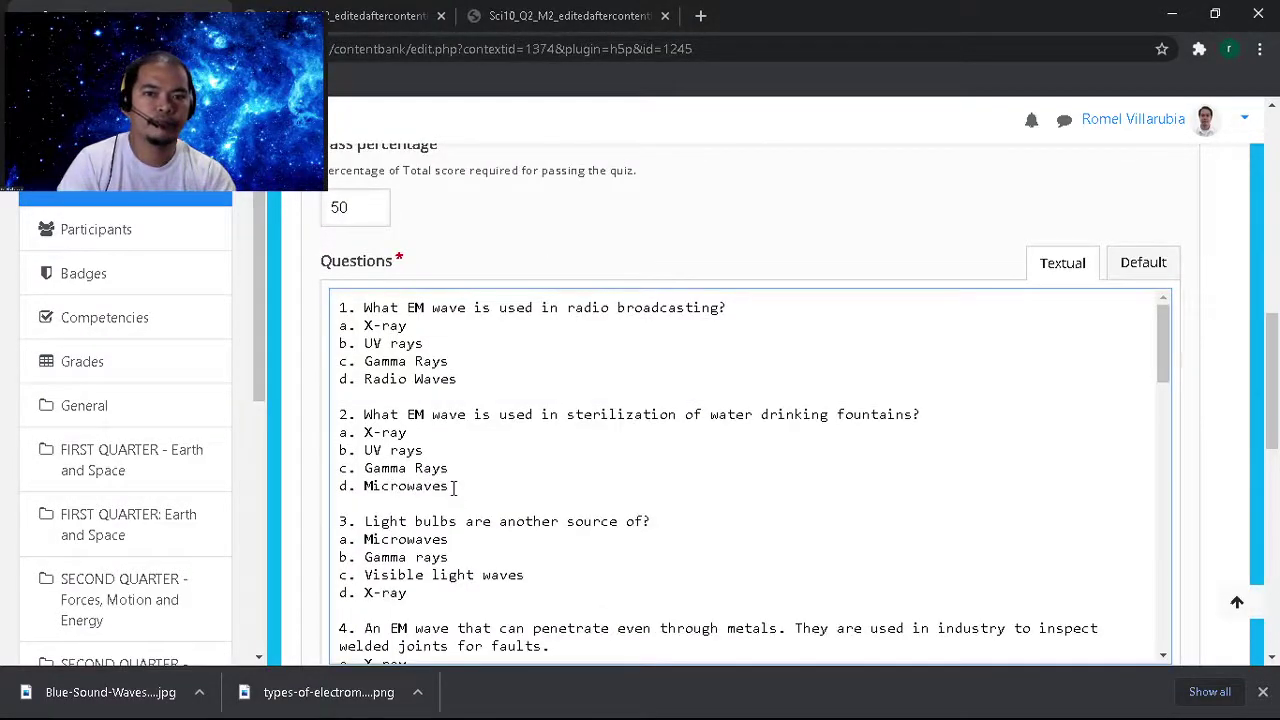
scroll(455, 487, "down", 10)
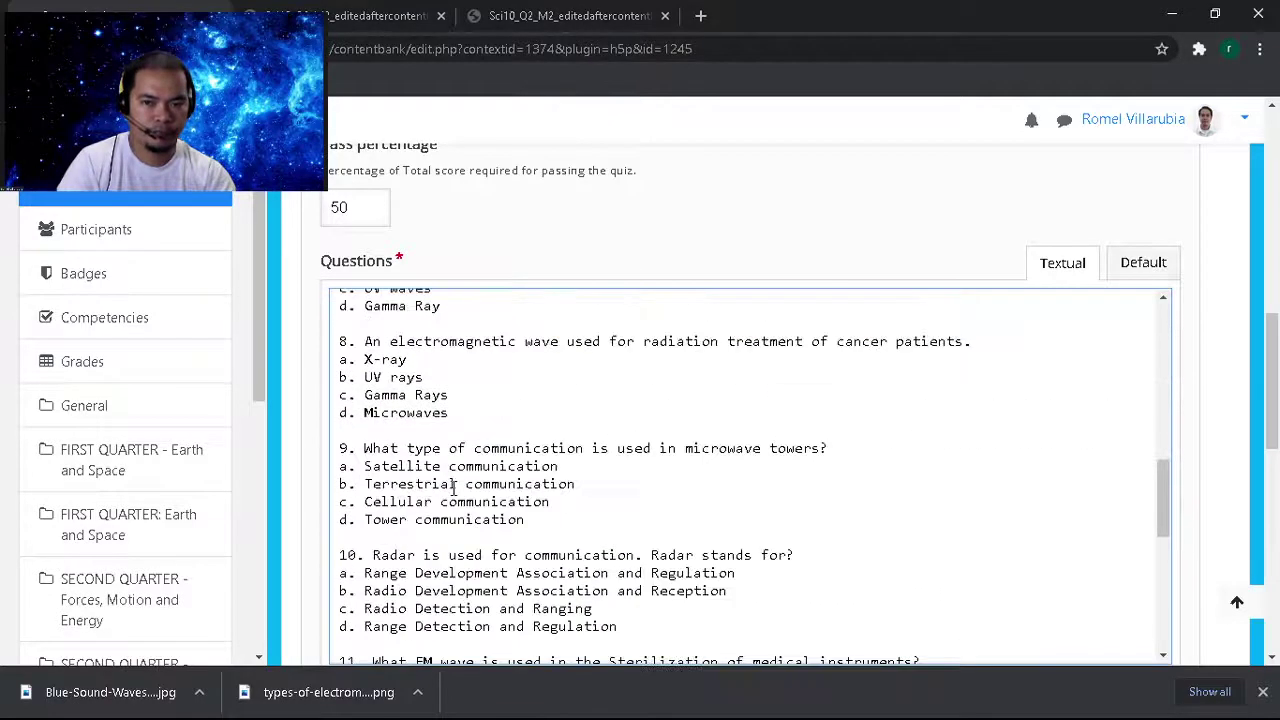
scroll(455, 487, "up", 10)
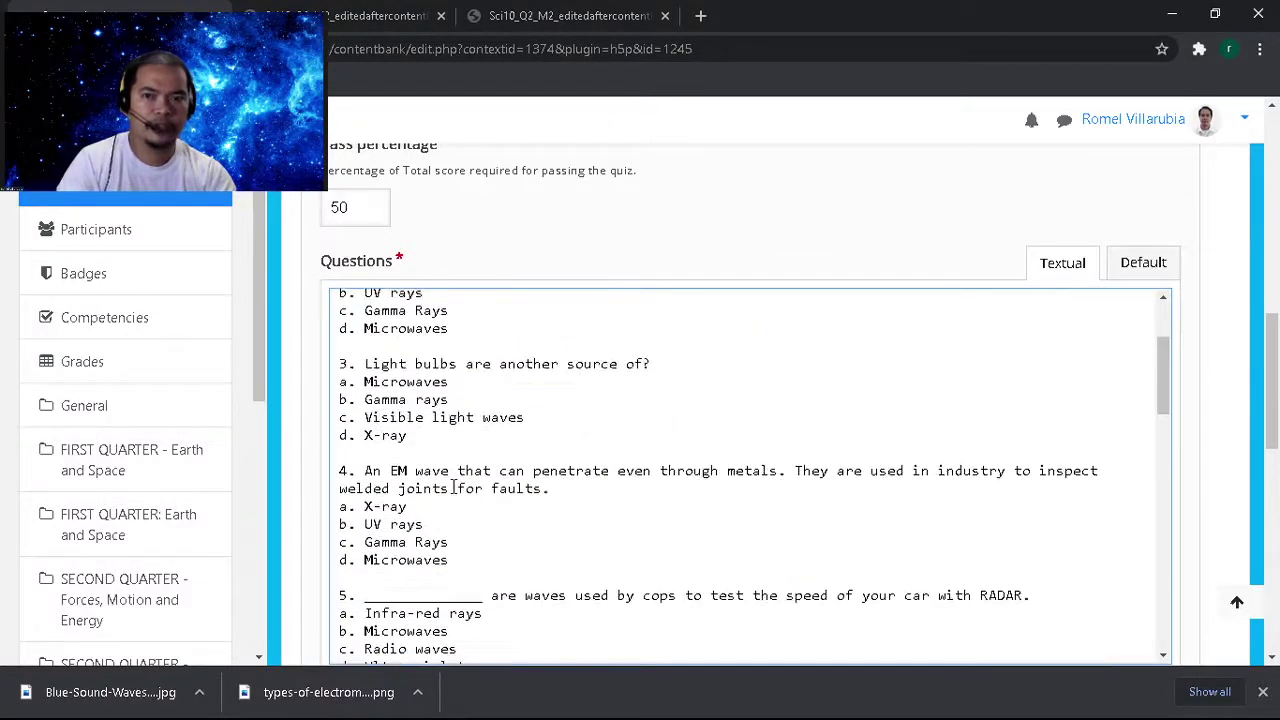
scroll(490, 470, "up", 1)
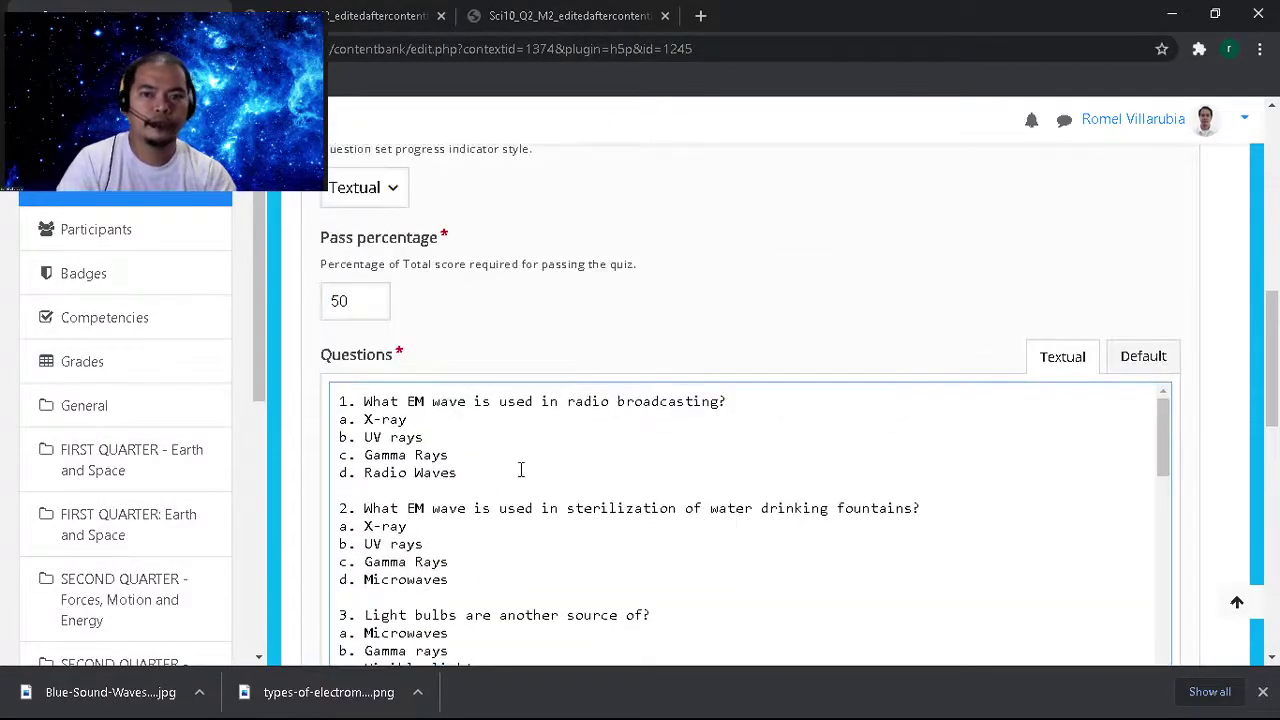
left_click(540, 22)
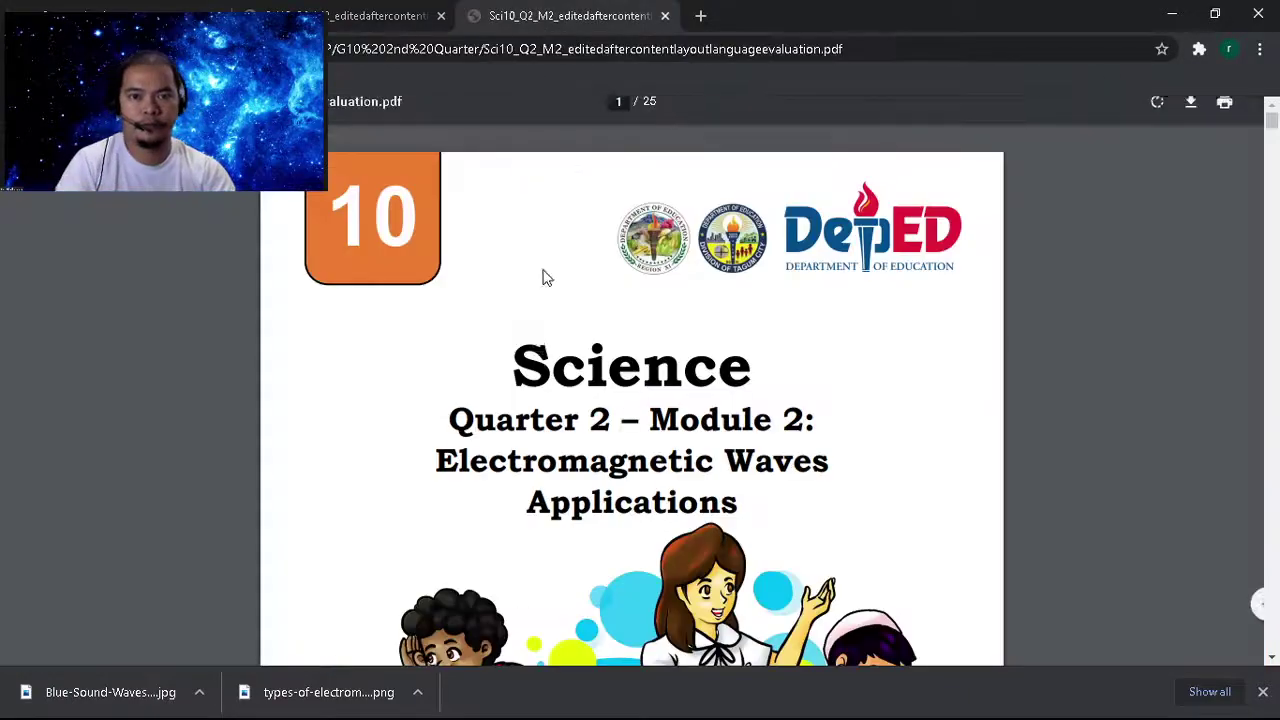
Scroll the module PDF to the answer key on page 23.
scroll(620, 343, "down", 20)
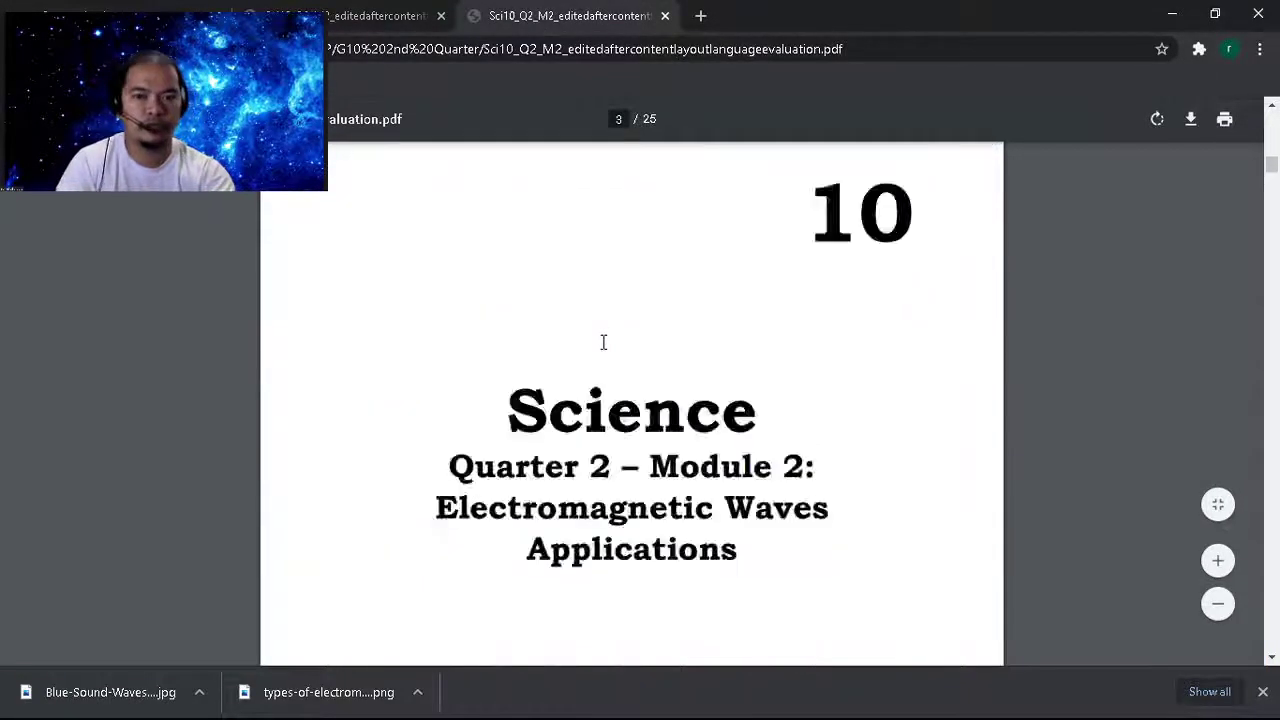
scroll(603, 343, "down", 20)
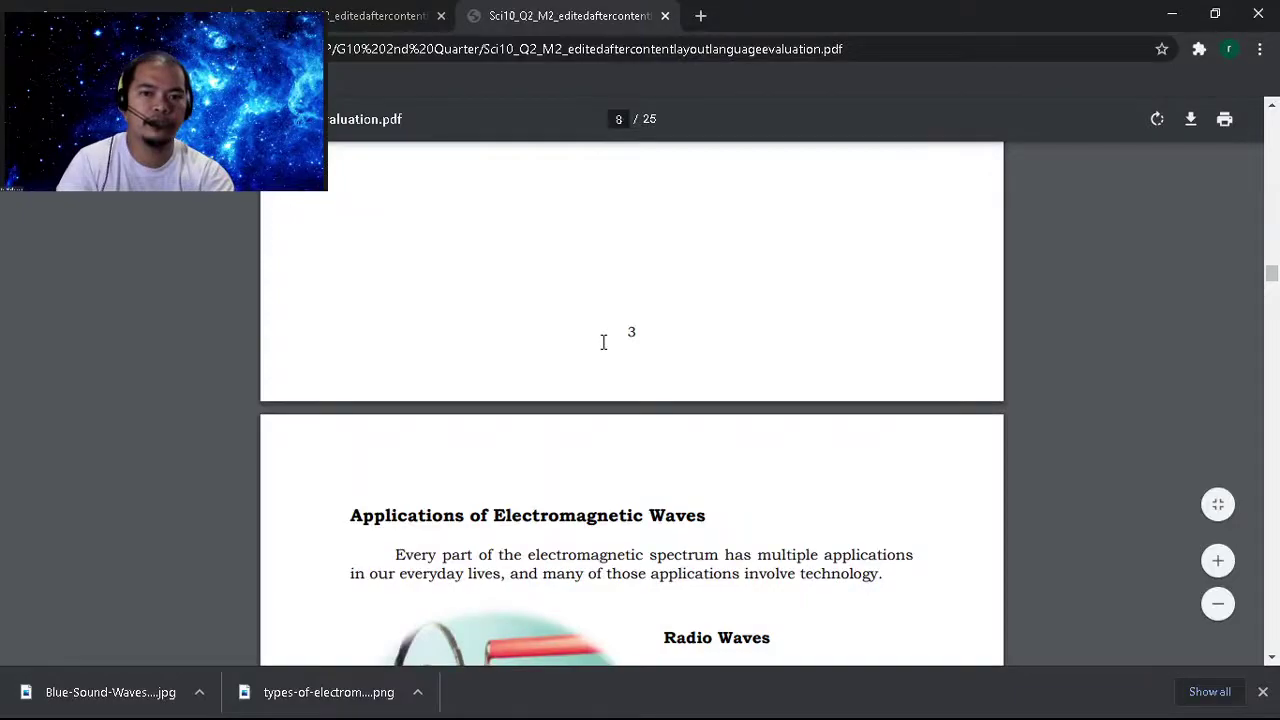
scroll(603, 343, "down", 20)
scroll(603, 343, "up", 10)
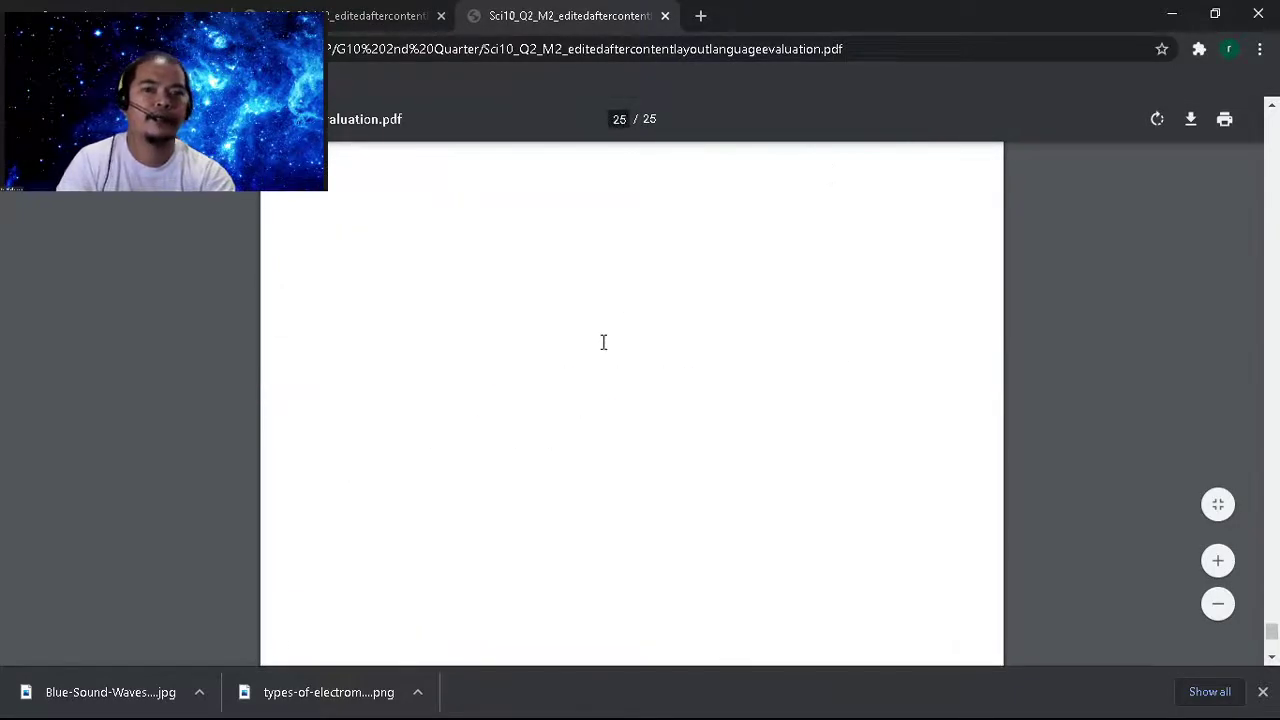
scroll(603, 343, "up", 9)
scroll(603, 343, "down", 4)
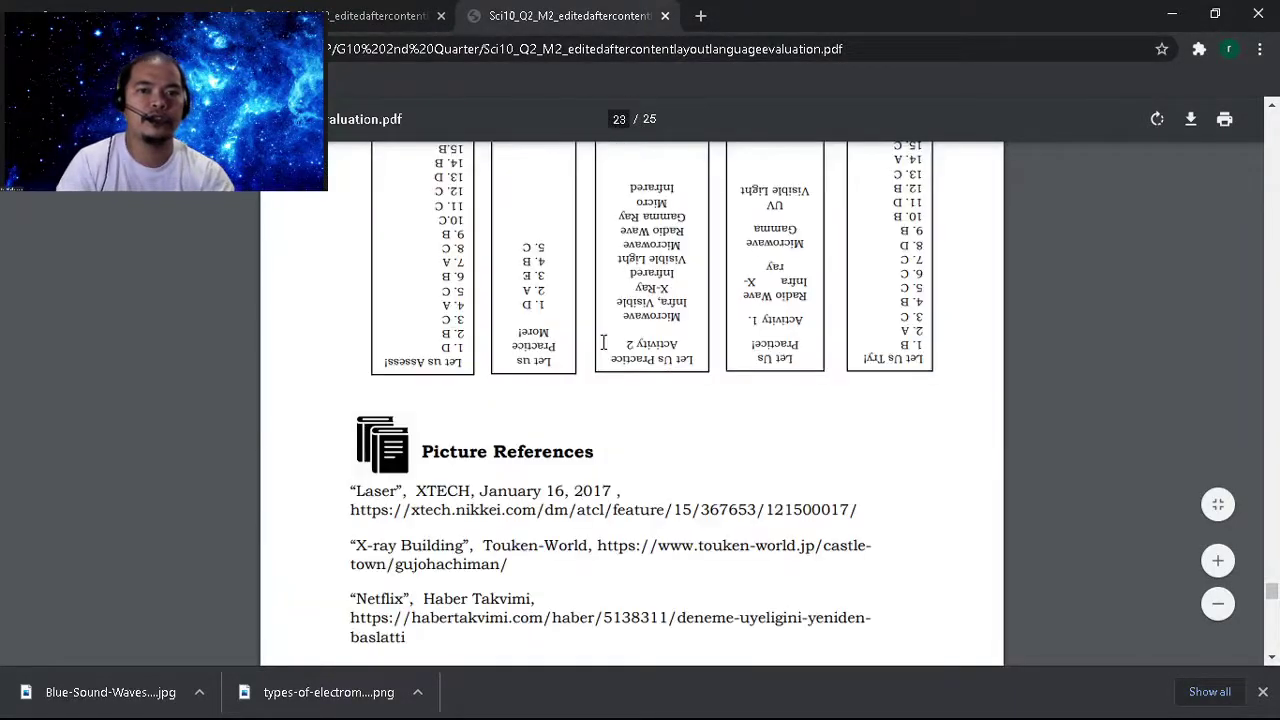
scroll(603, 350, "up", 1)
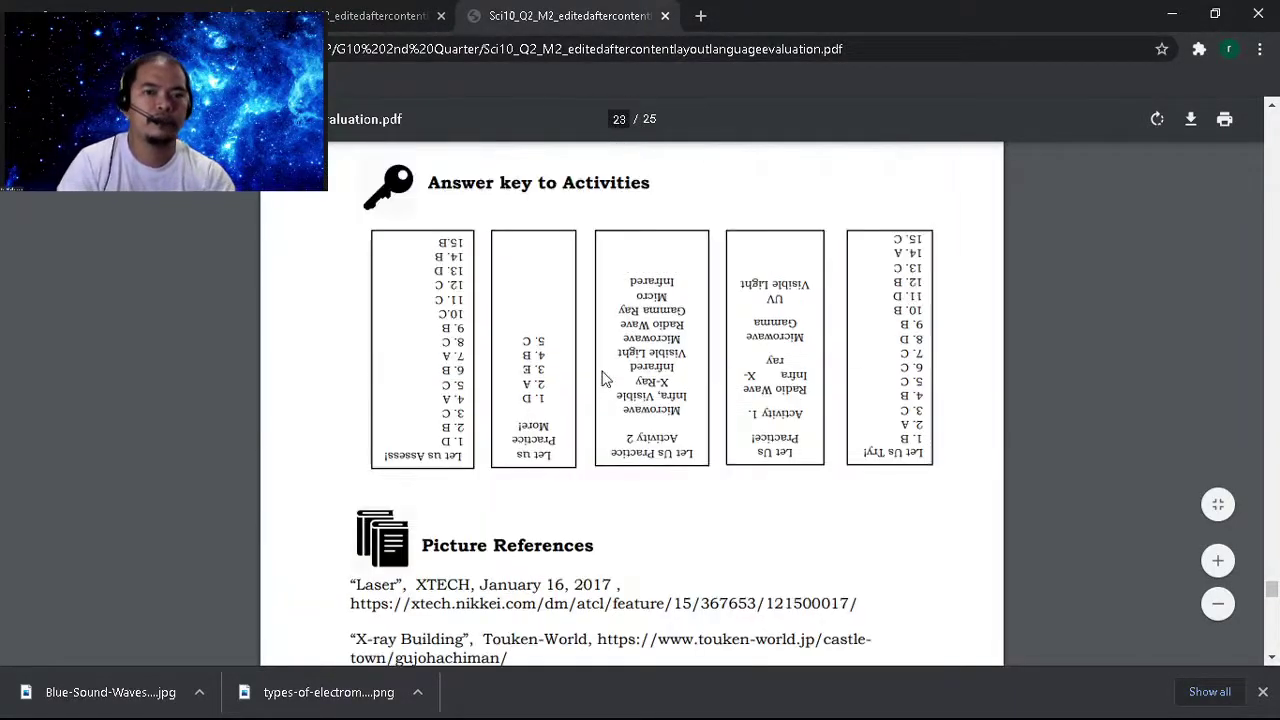
Rotate the answer key page upright, read it, and return to the Moodle editor.
left_click(1157, 120)
left_click(1157, 120)
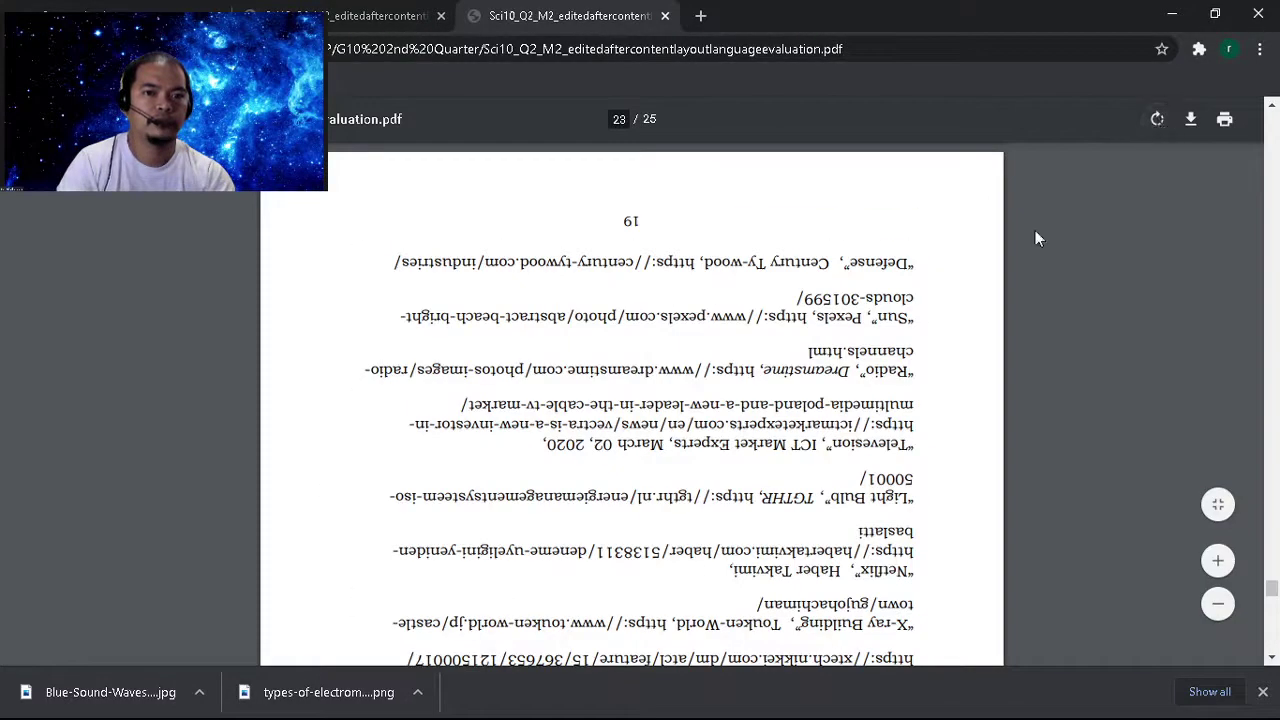
scroll(829, 366, "down", 2)
scroll(829, 365, "up", 1)
scroll(830, 362, "up", 1)
scroll(831, 358, "down", 1)
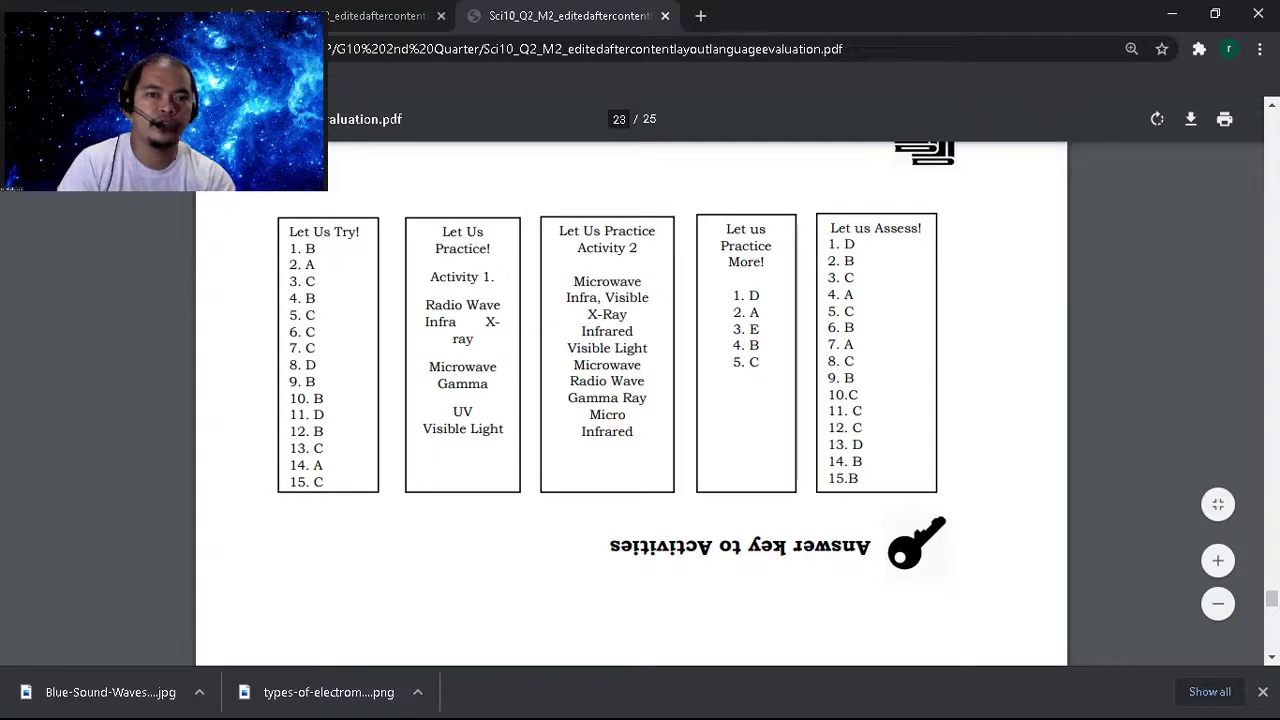
left_click(300, 15)
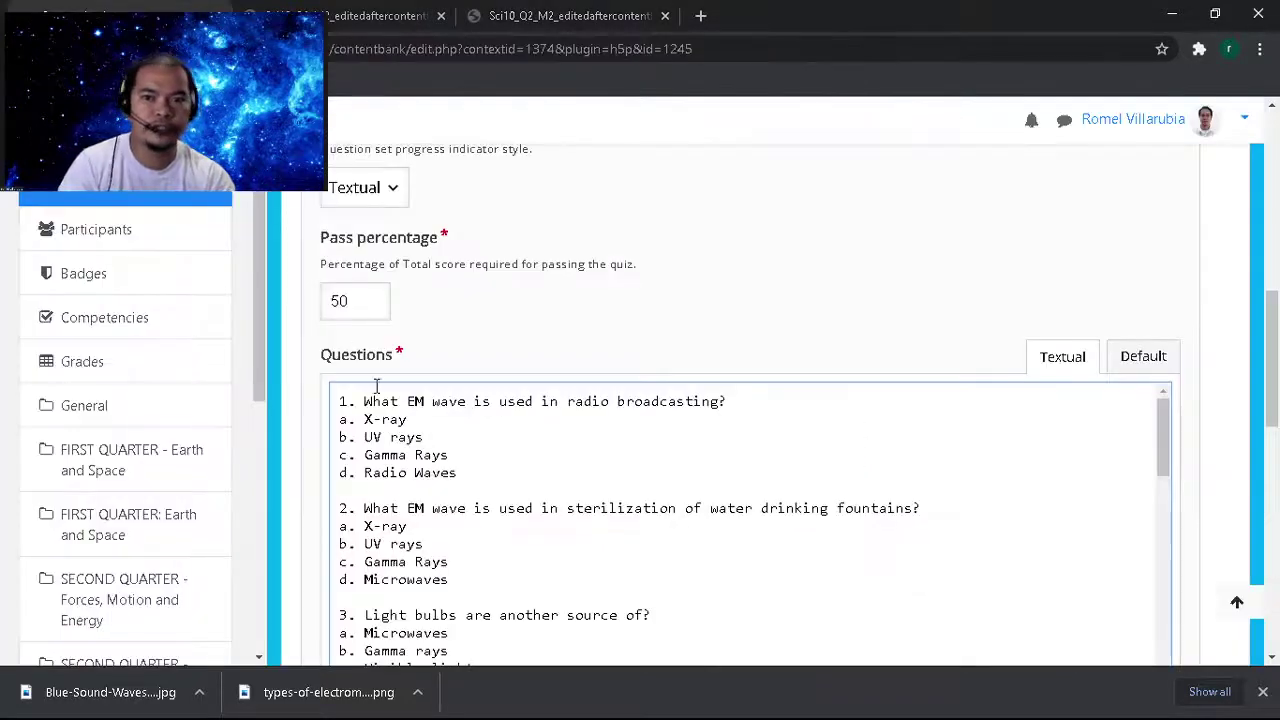
Star d. Radio Waves, b. UV rays (Q2) and c. Visible light waves (Q3) as correct.
left_click(340, 471)
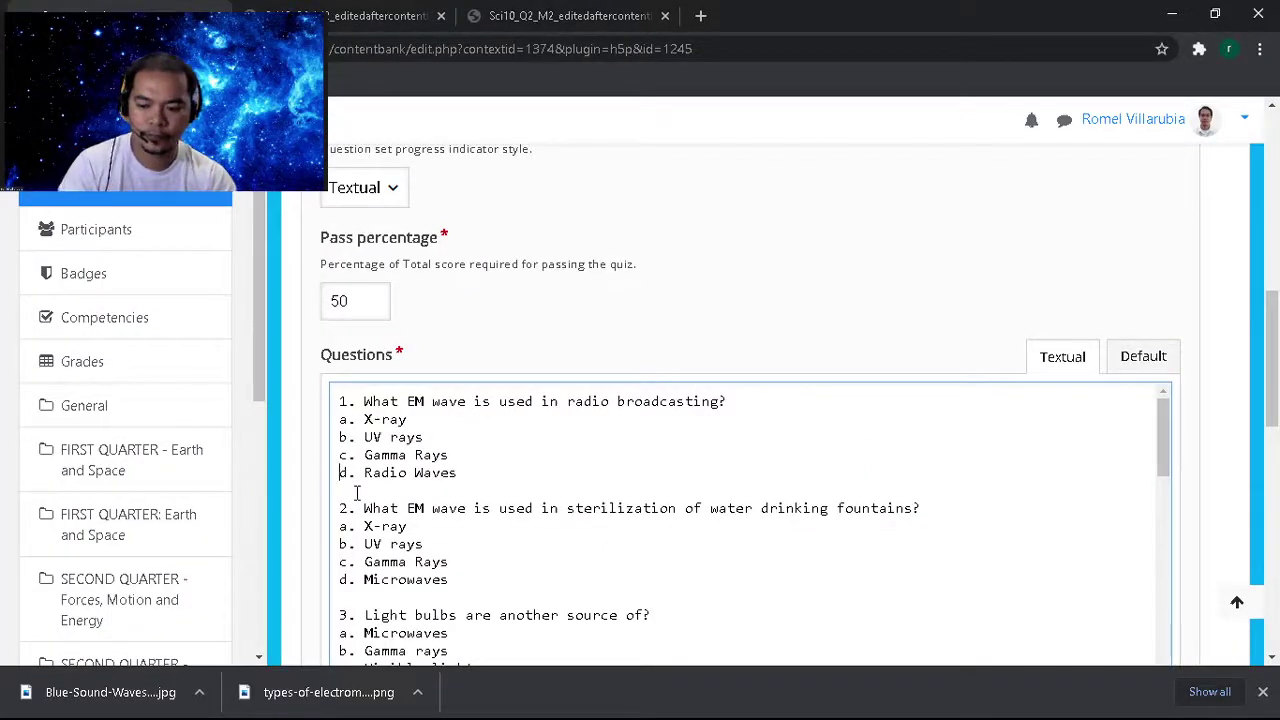
type("*")
key("Down")
key("Down")
key("Down")
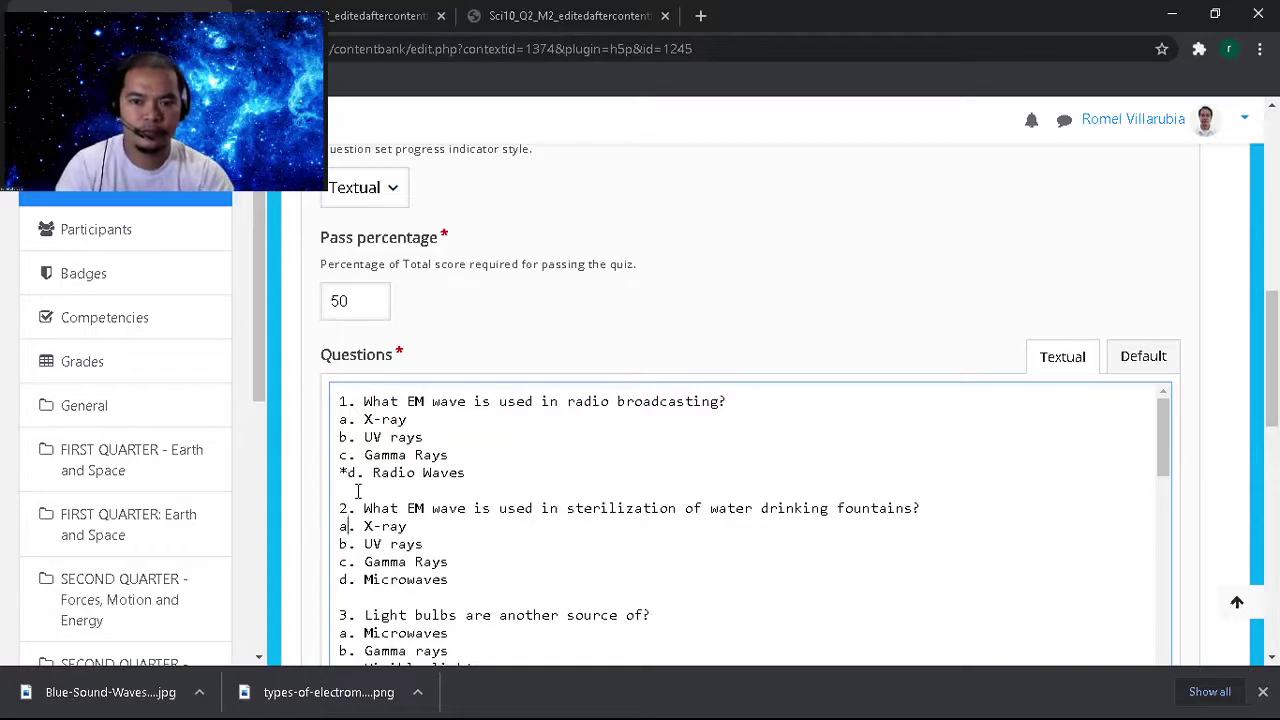
key("Down")
key("Left")
type("*")
key("Down")
key("Down")
key("Down")
key("Down")
key("Down")
key("Down")
key("Down")
key("Down")
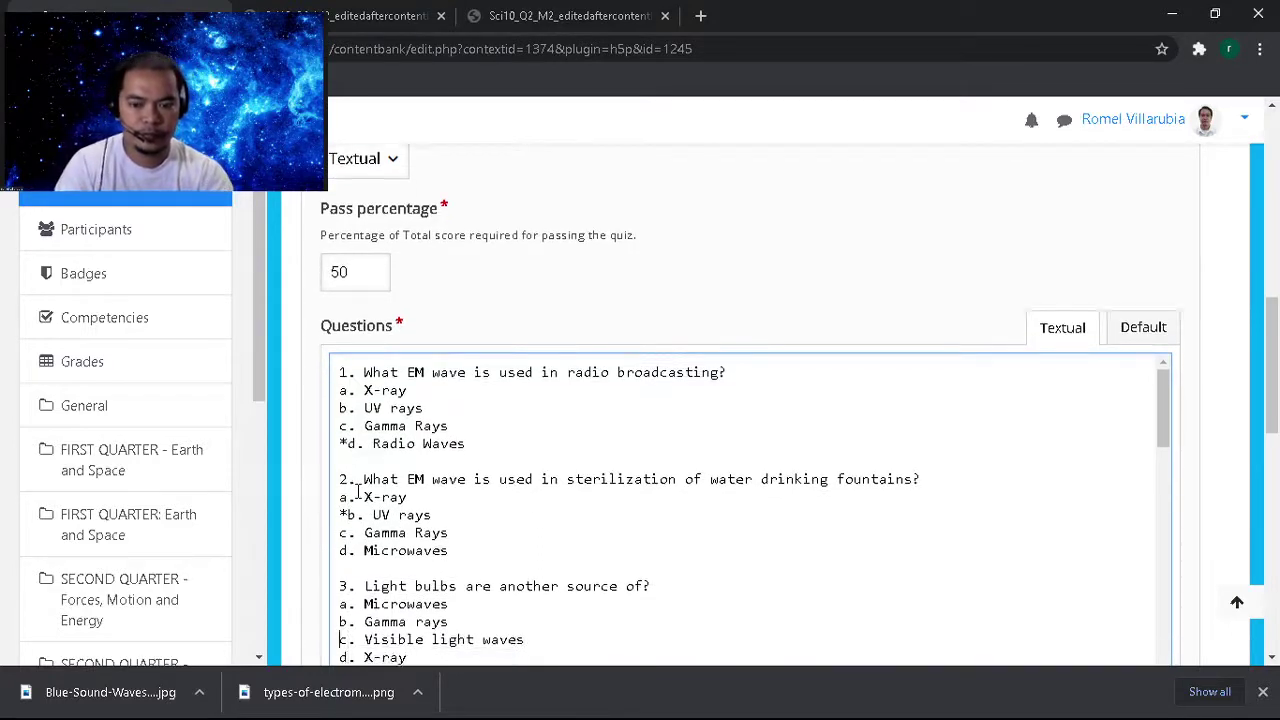
key("Up")
key("Left")
type("*")
Check the answer key PDF for the next items and return to the questions editor.
scroll(468, 445, "down", 2)
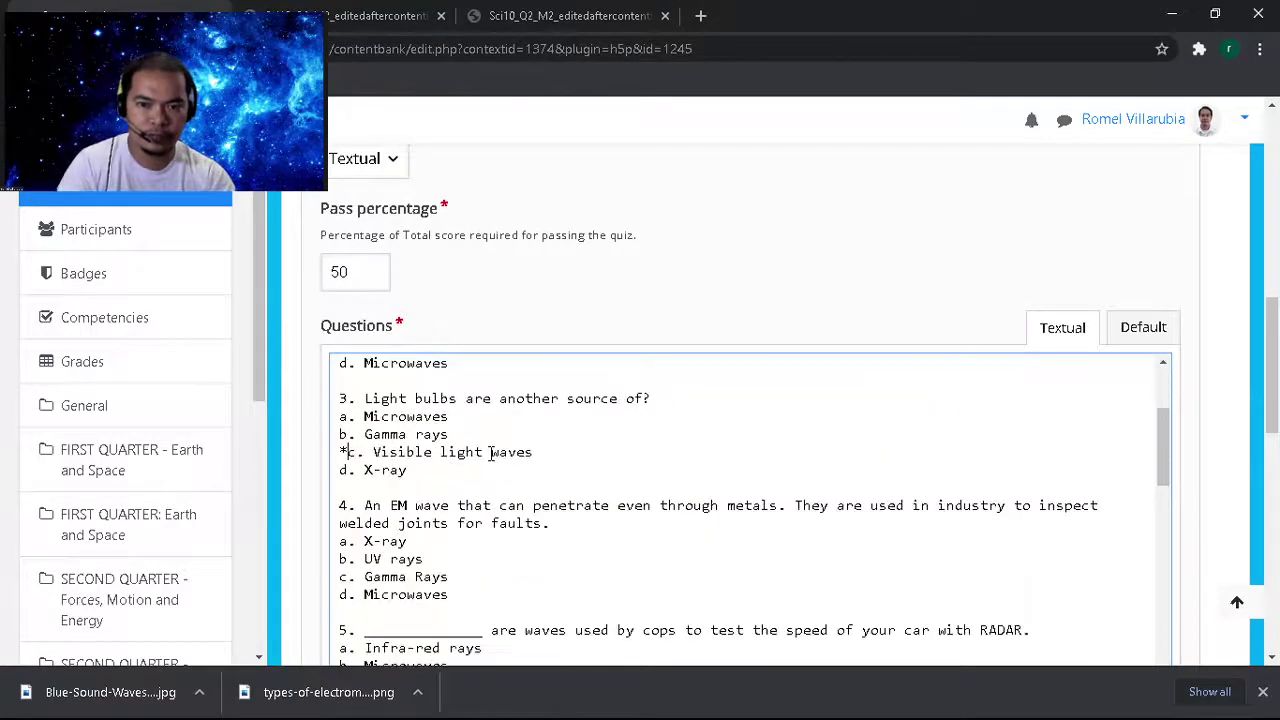
scroll(492, 462, "up", 1)
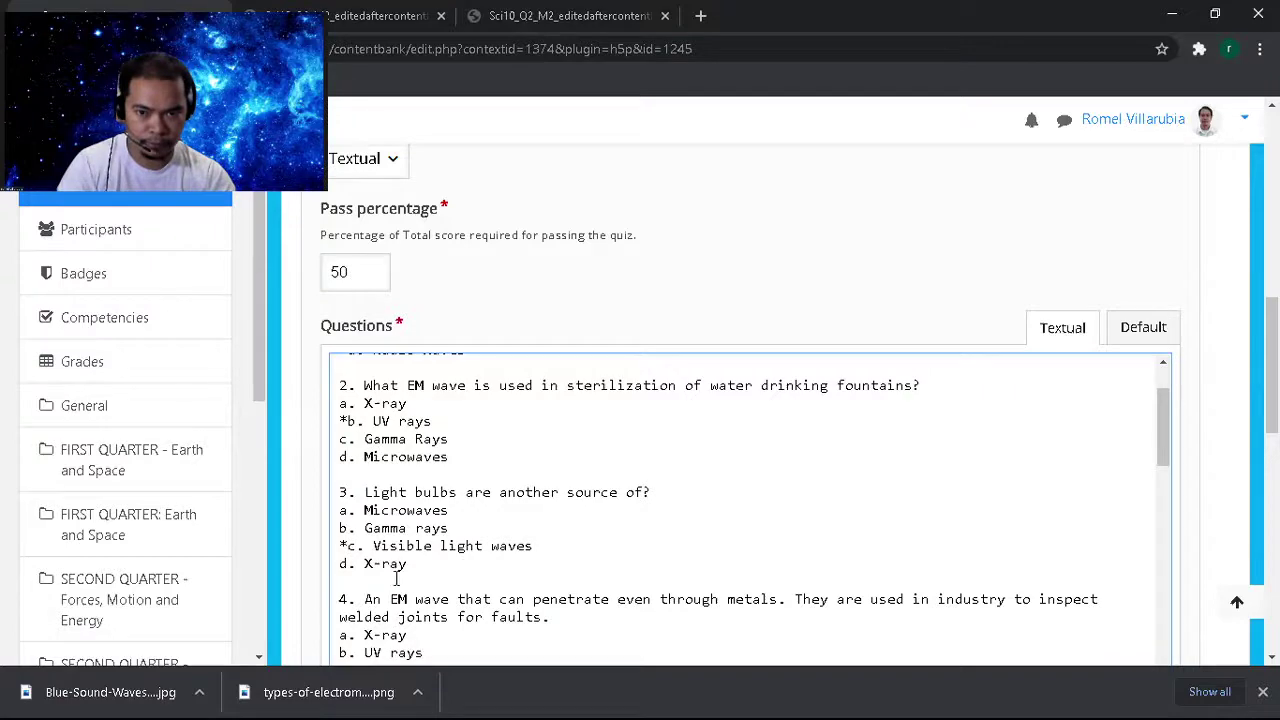
scroll(426, 565, "down", 1)
key("Down")
key("Down")
key("Down")
key("Down")
key("Down")
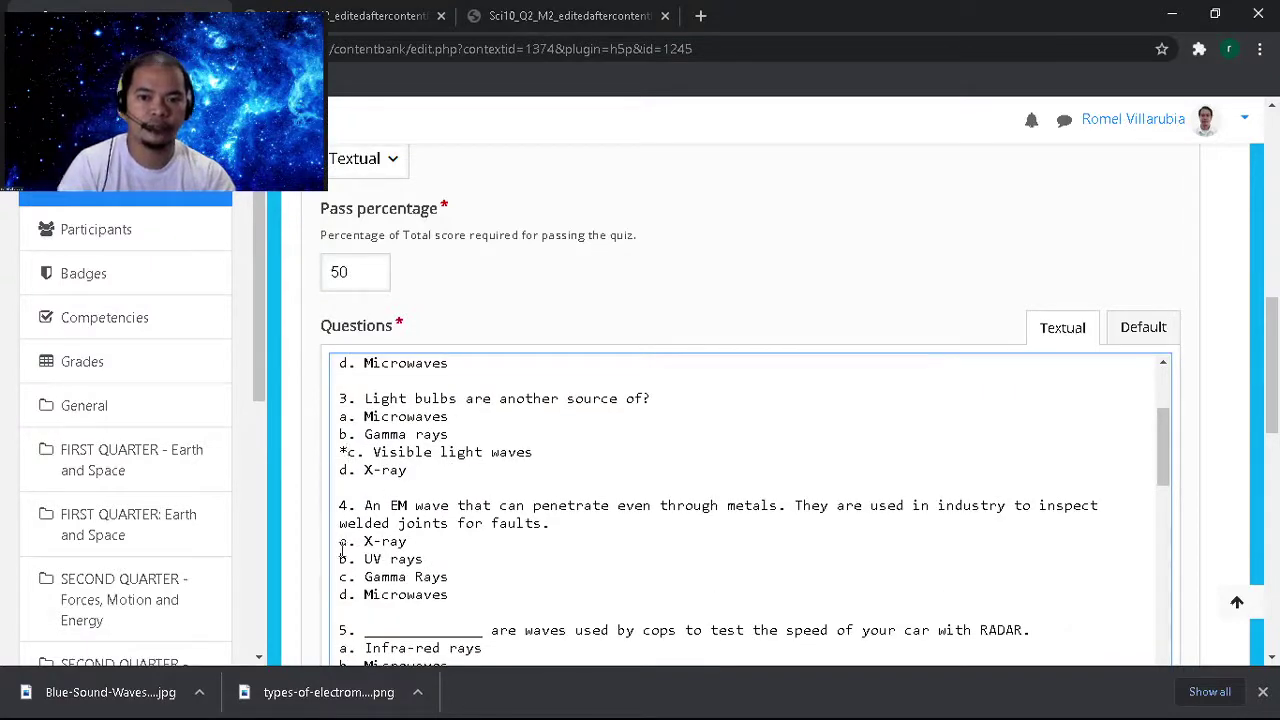
key("Up")
key("Up")
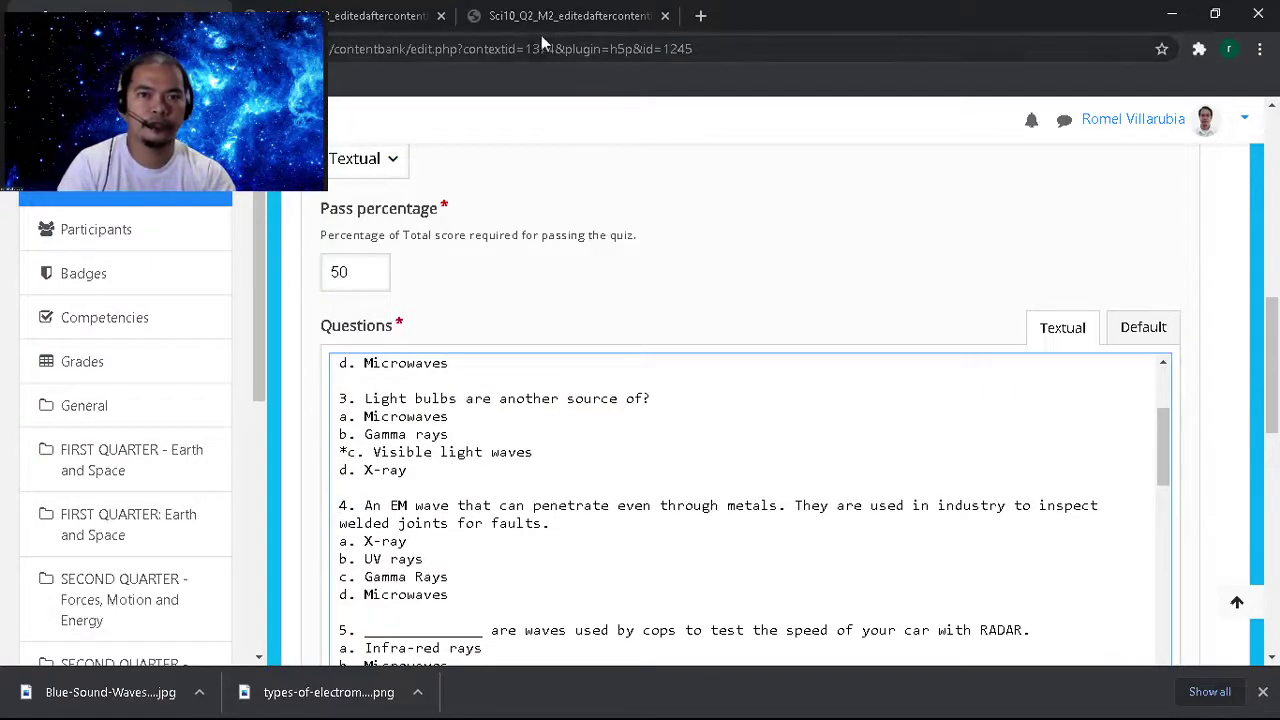
key("ctrl+Tab")
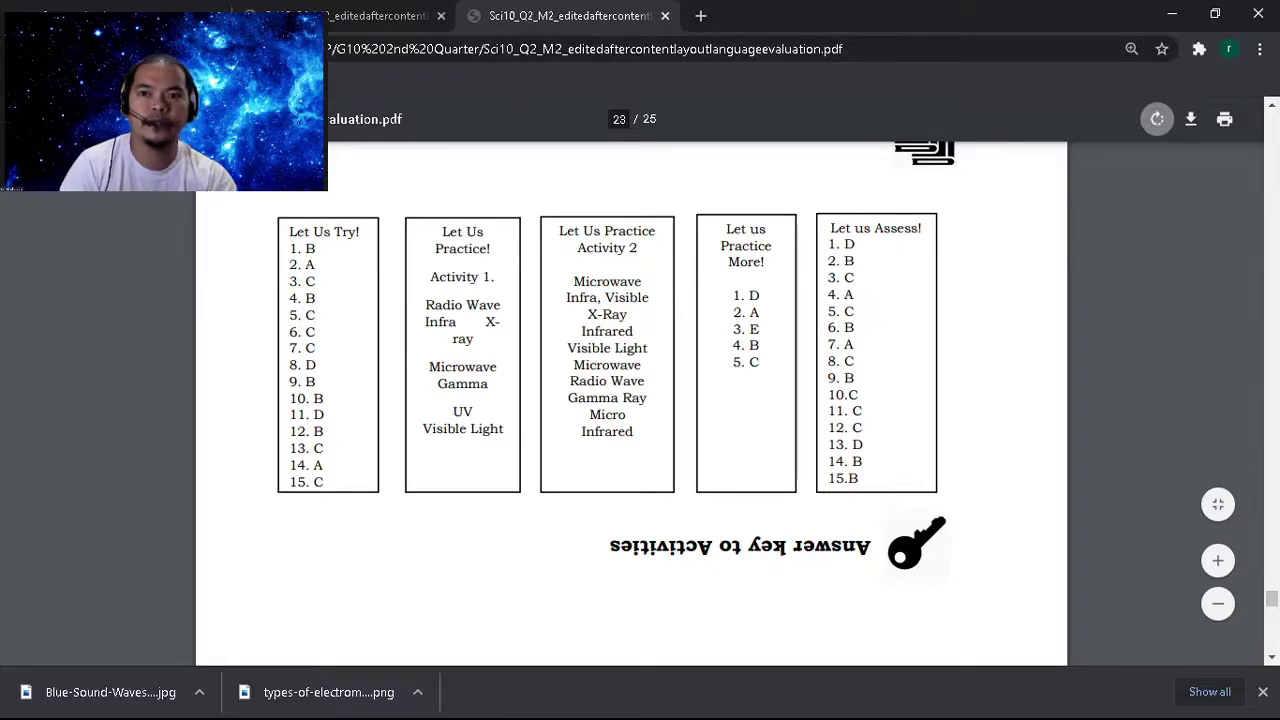
key("ctrl+shift+Tab")
Star the next correct answers through item 7, marking b. Microwaves for item 7.
scroll(423, 538, "down", 2)
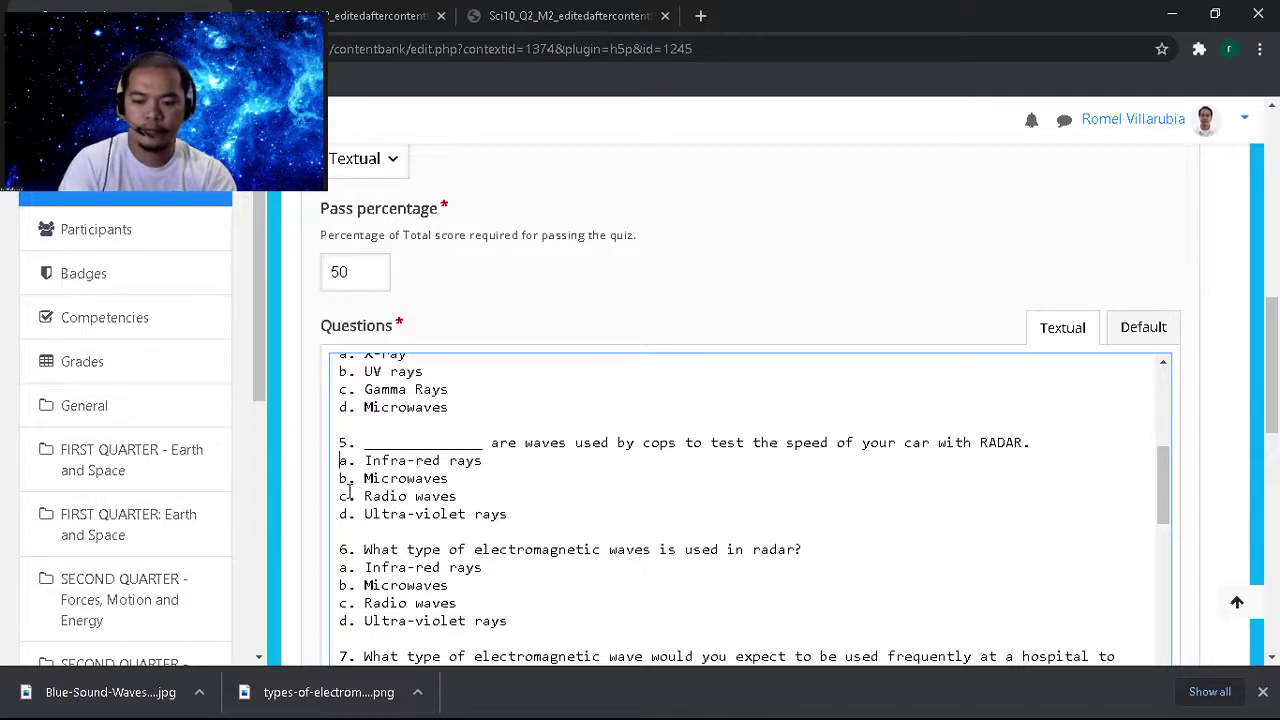
type("*")
key("Down")
key("Down")
key("Down")
key("Down")
key("Down")
key("Down")
key("Down")
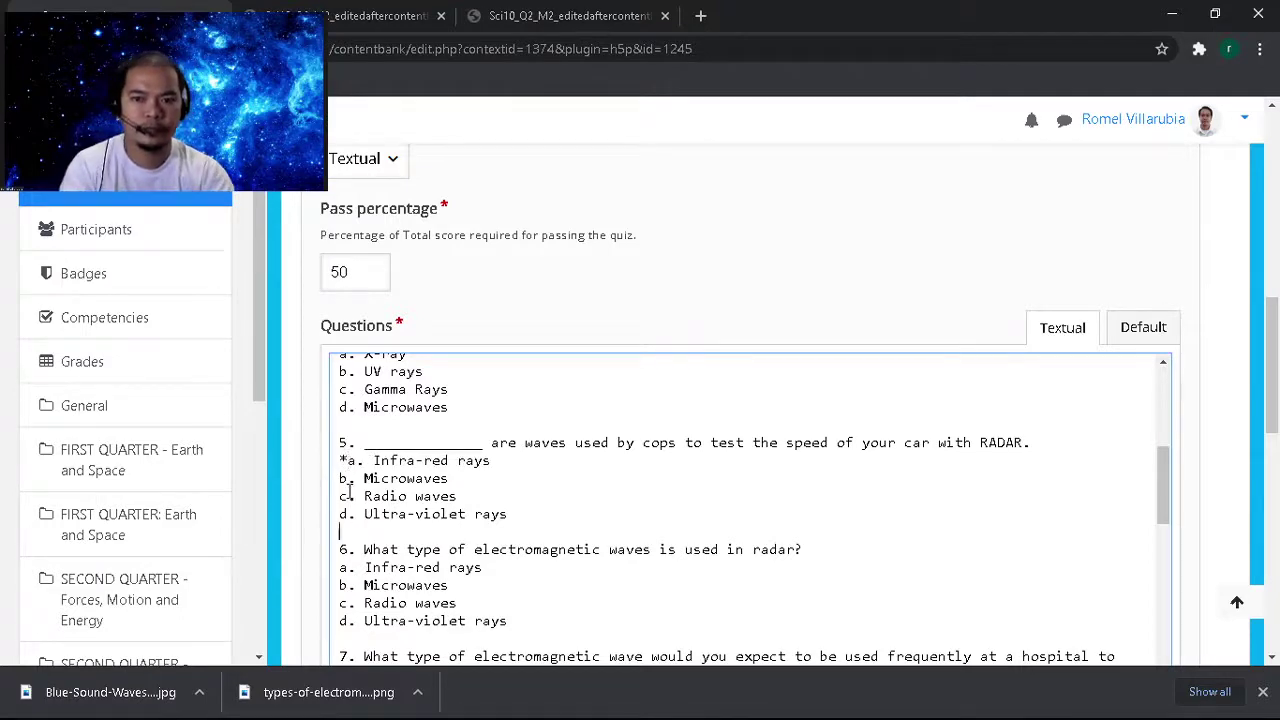
type("*")
key("Down")
key("Down")
key("Down")
key("Down")
key("Down")
key("Down")
key("Down")
key("Down")
key("Up")
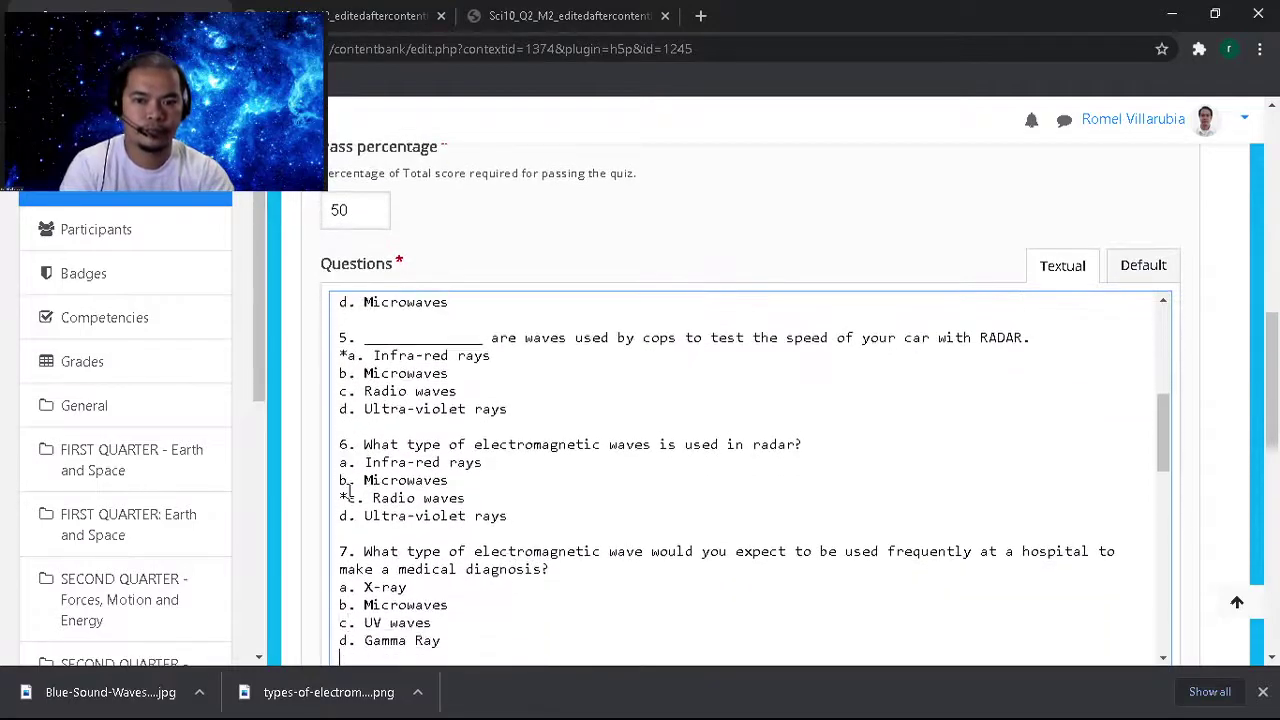
key("Left")
key("Up")
type("*")
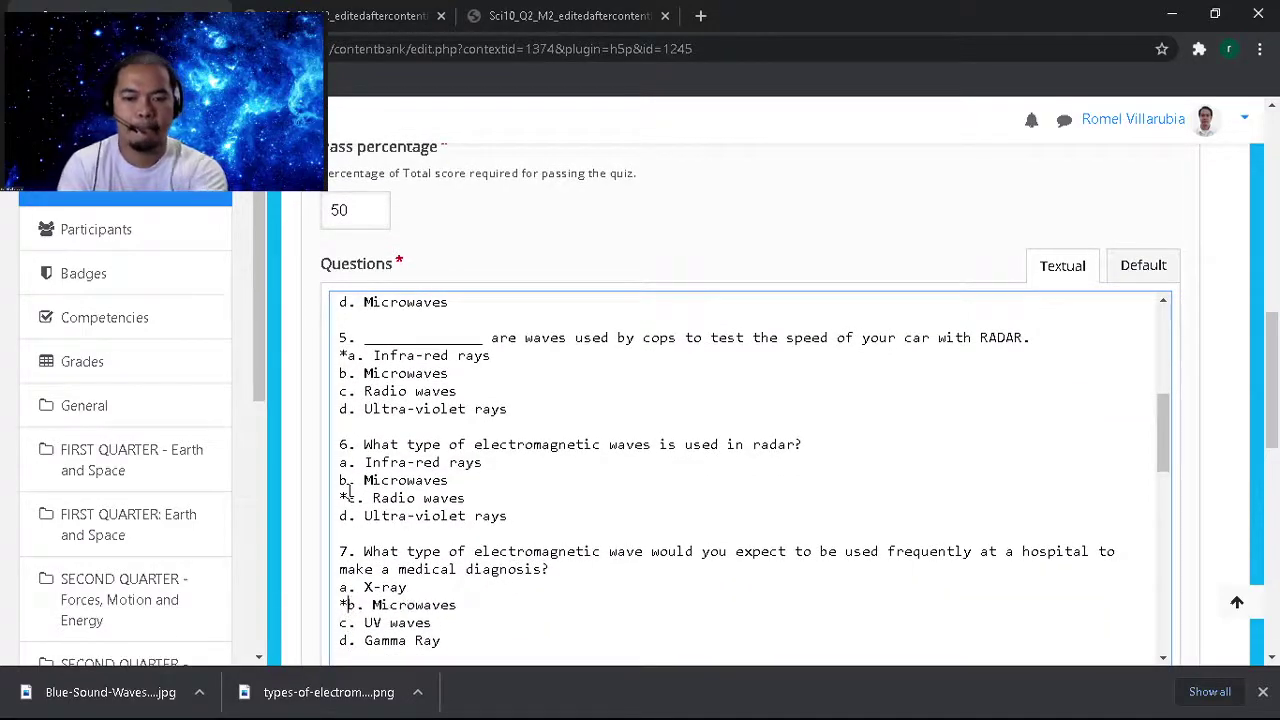
Recheck the answer key for items 8–10 and come back to the editor.
key("Down")
key("Down")
key("Down")
key("Down")
key("Down")
key("Down")
key("Down")
key("Down")
key("Down")
key("Down")
key("Down")
key("Down")
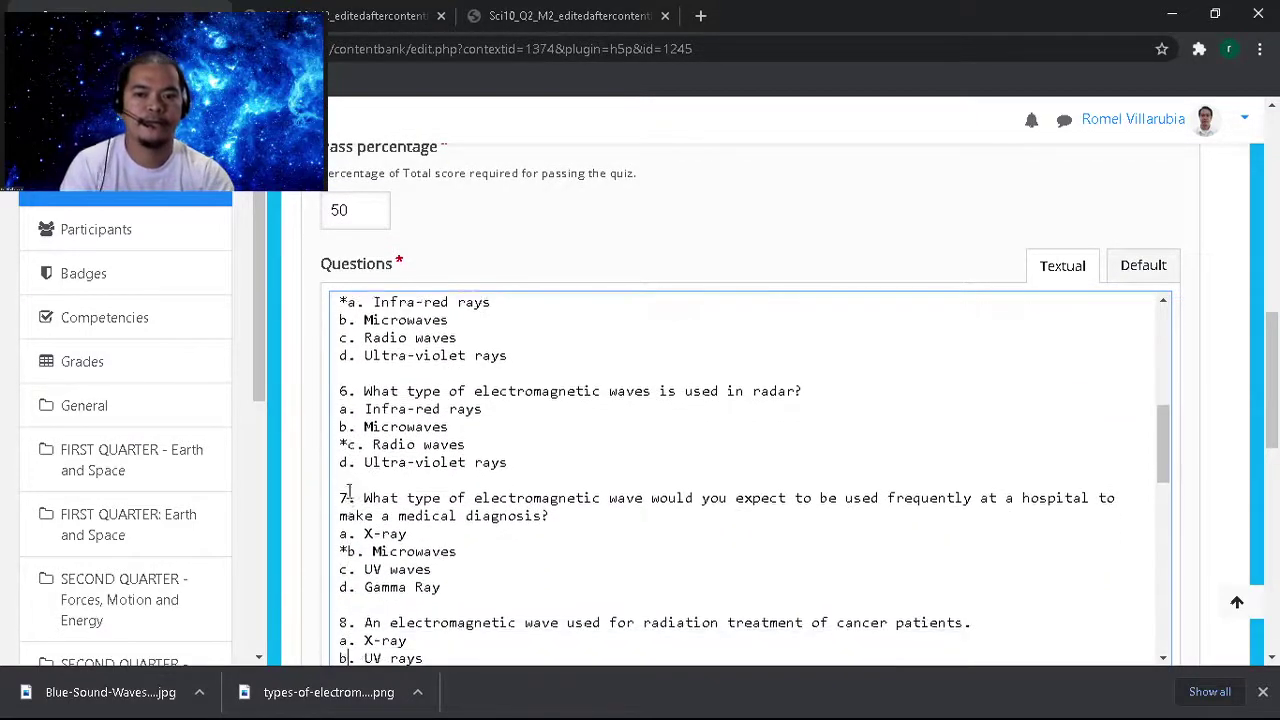
key("Down")
key("Down")
key("Down")
key("Down")
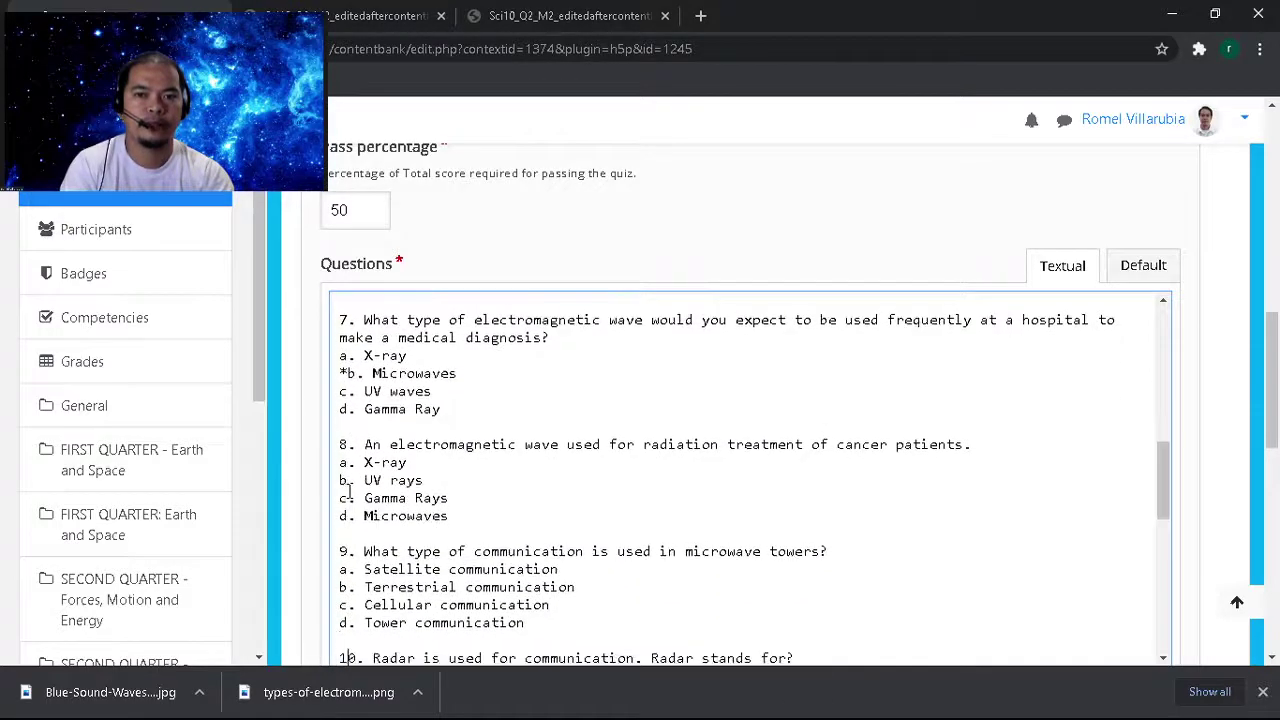
left_click(339, 444)
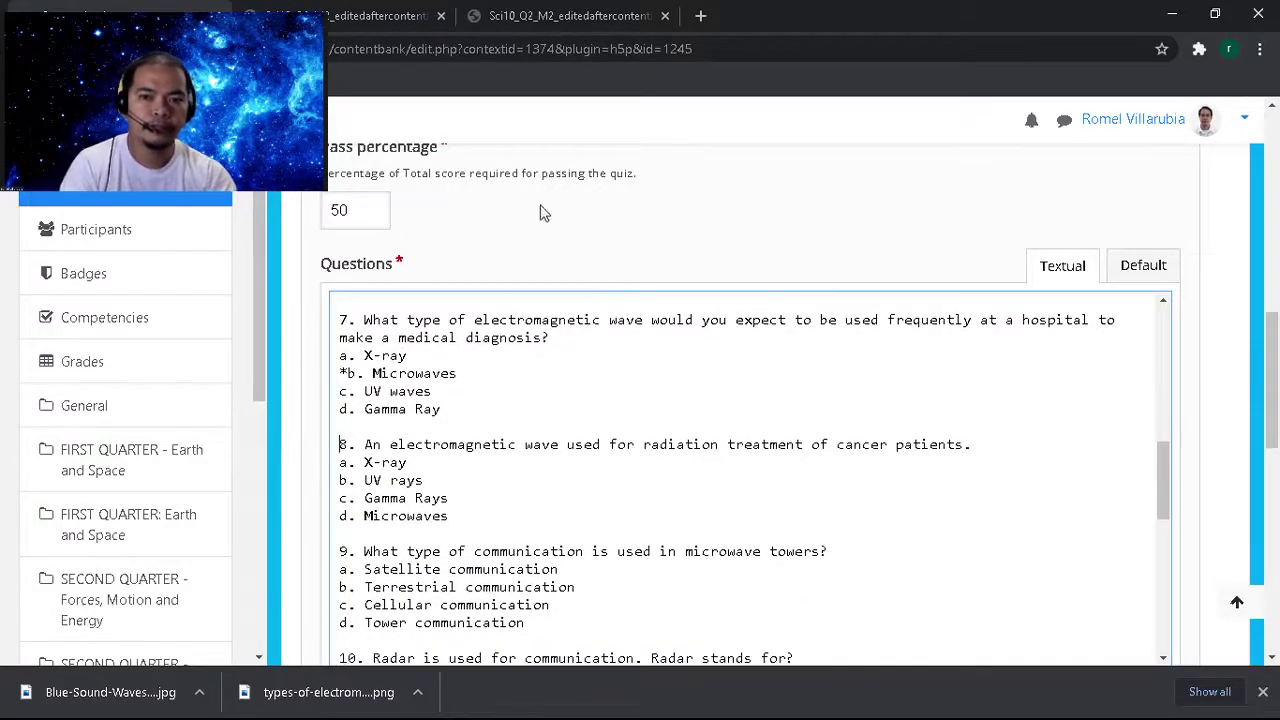
left_click(521, 19)
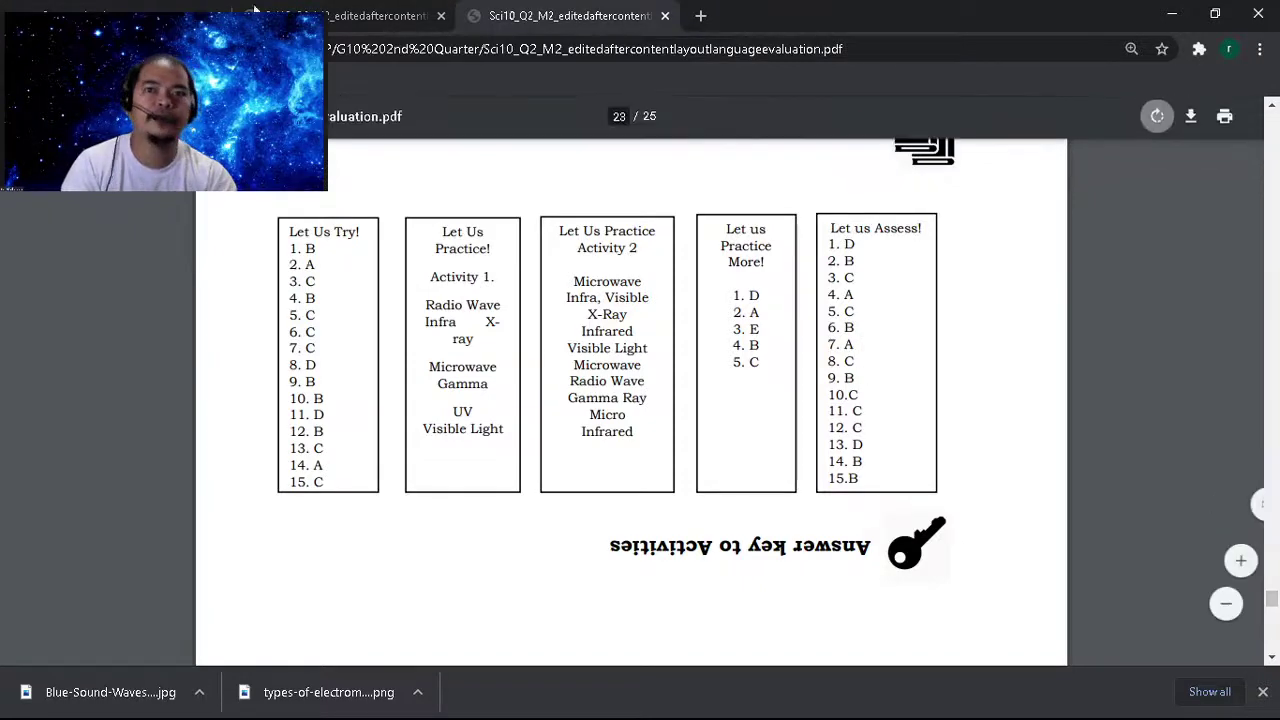
key("ctrl+shift+Tab")
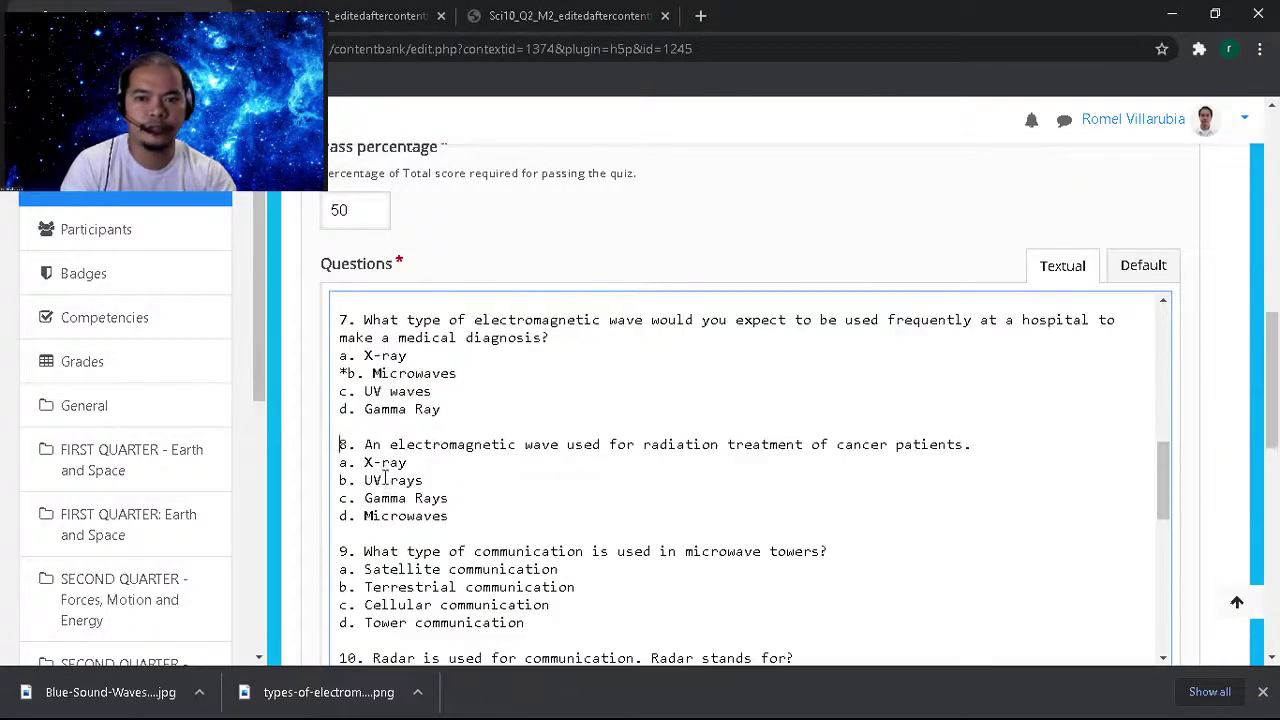
Remove the asterisk mistakenly placed before question 8.
type("*")
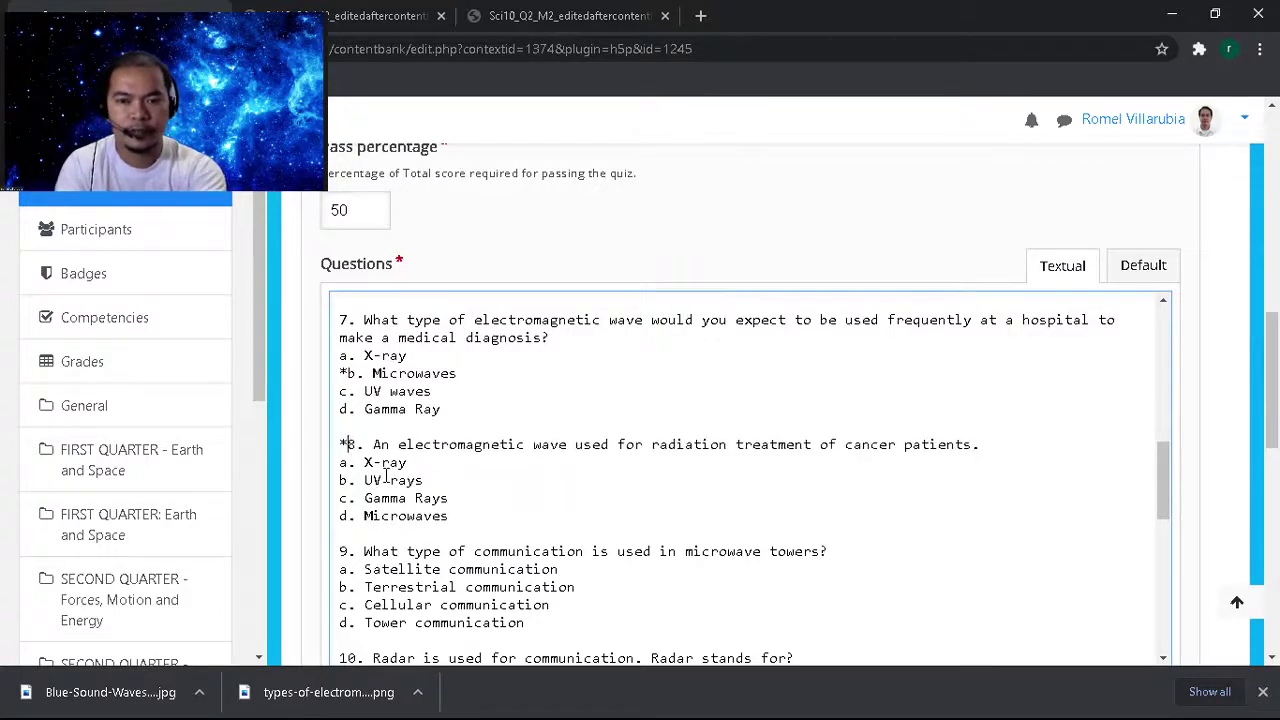
key("Down")
key("Down")
key("Down")
key("Down")
key("Down")
key("Down")
key("Up")
key("Up")
key("Up")
key("Up")
key("Up")
key("Up")
key("BackSpace")
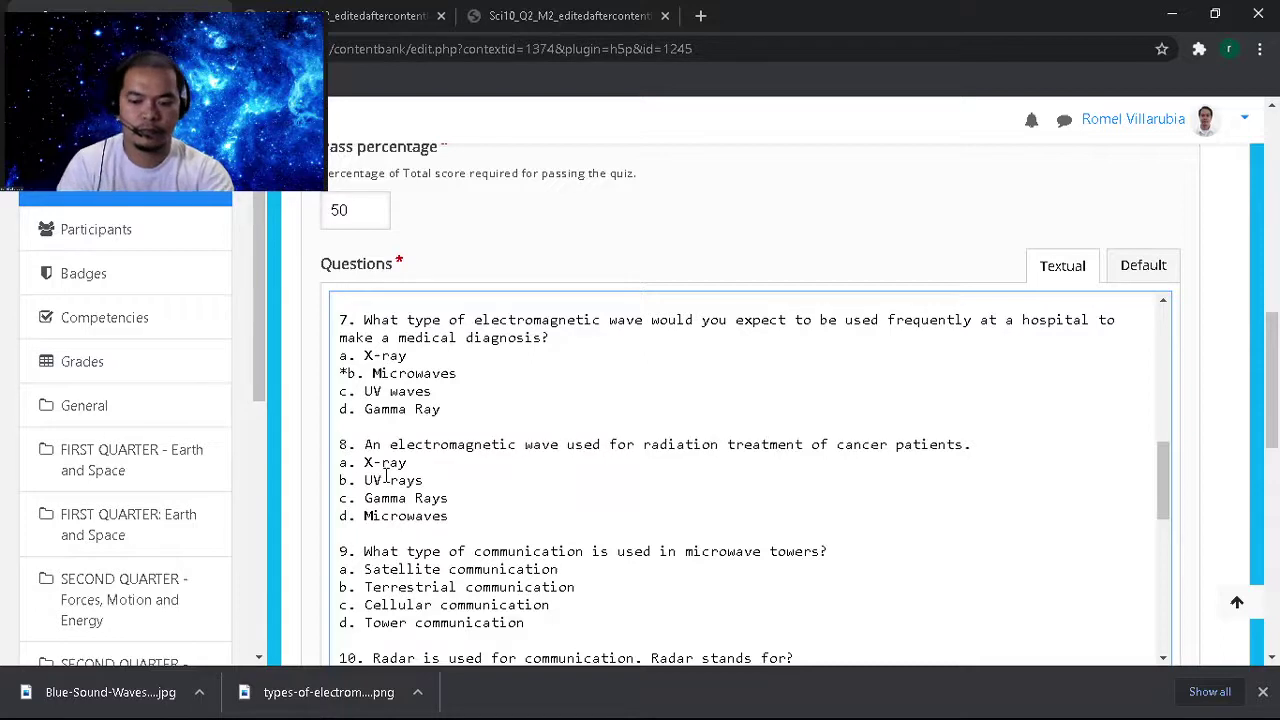
key("Up")
key("Up")
key("Up")
key("Up")
key("Up")
key("shift+Left")
key("Down")
key("Down")
key("Down")
key("Down")
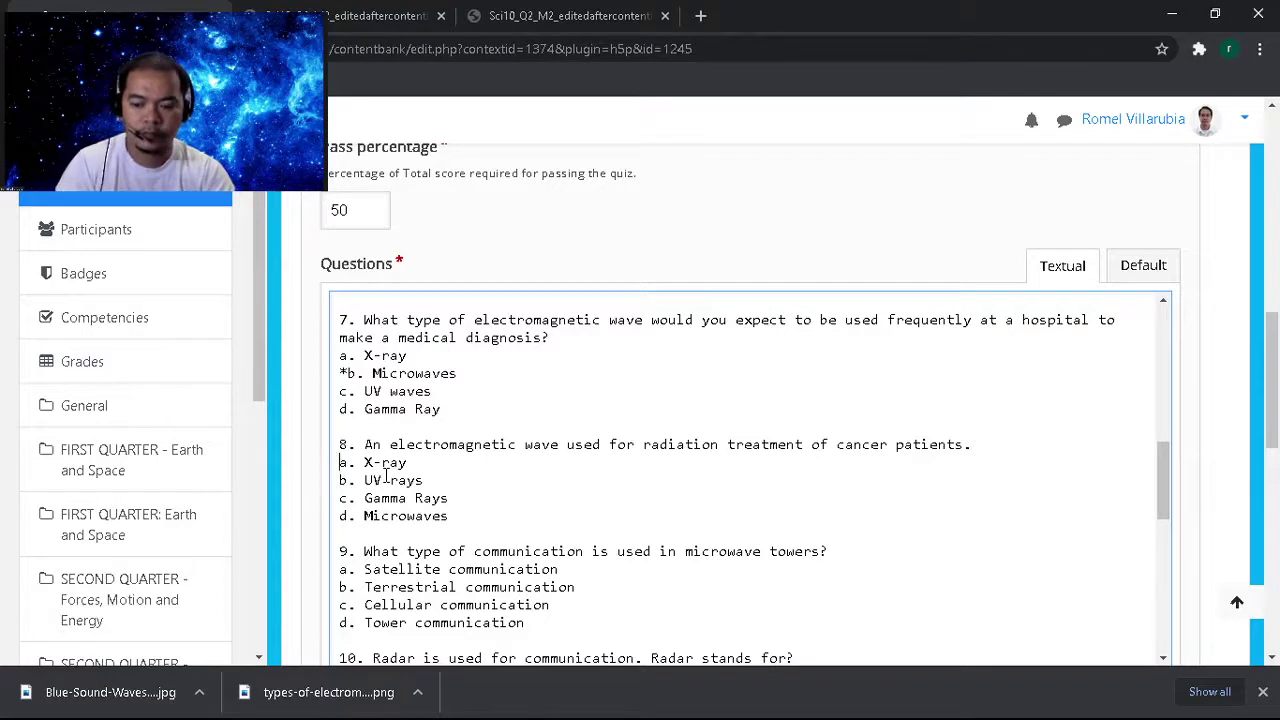
Star 8a X-ray, 9c Cellular communication and 10b Radio Development Association and Reception.
type("*")
key("Down")
key("Down")
key("Down")
key("Down")
key("Down")
key("Down")
key("Down")
key("Down")
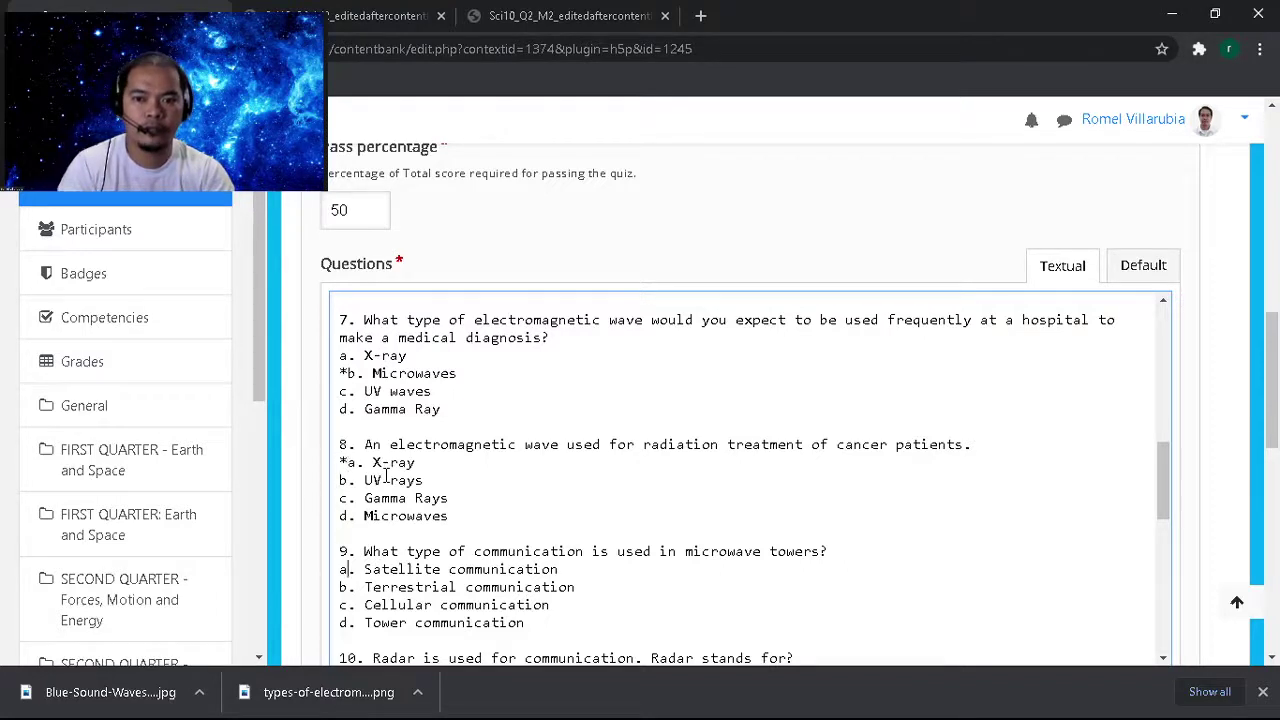
key("Left")
type("*")
key("Down")
key("Down")
key("Down")
key("Down")
key("Down")
key("Down")
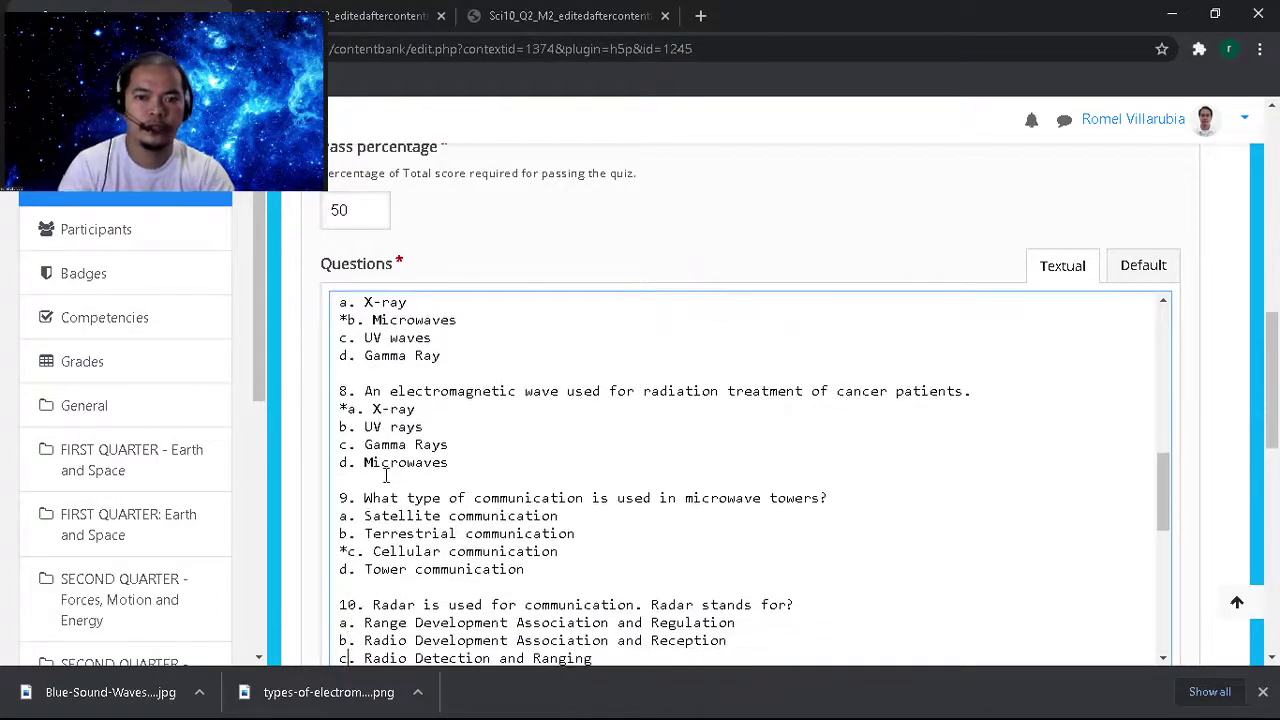
type("*")
key("Down")
key("Down")
key("Down")
key("Down")
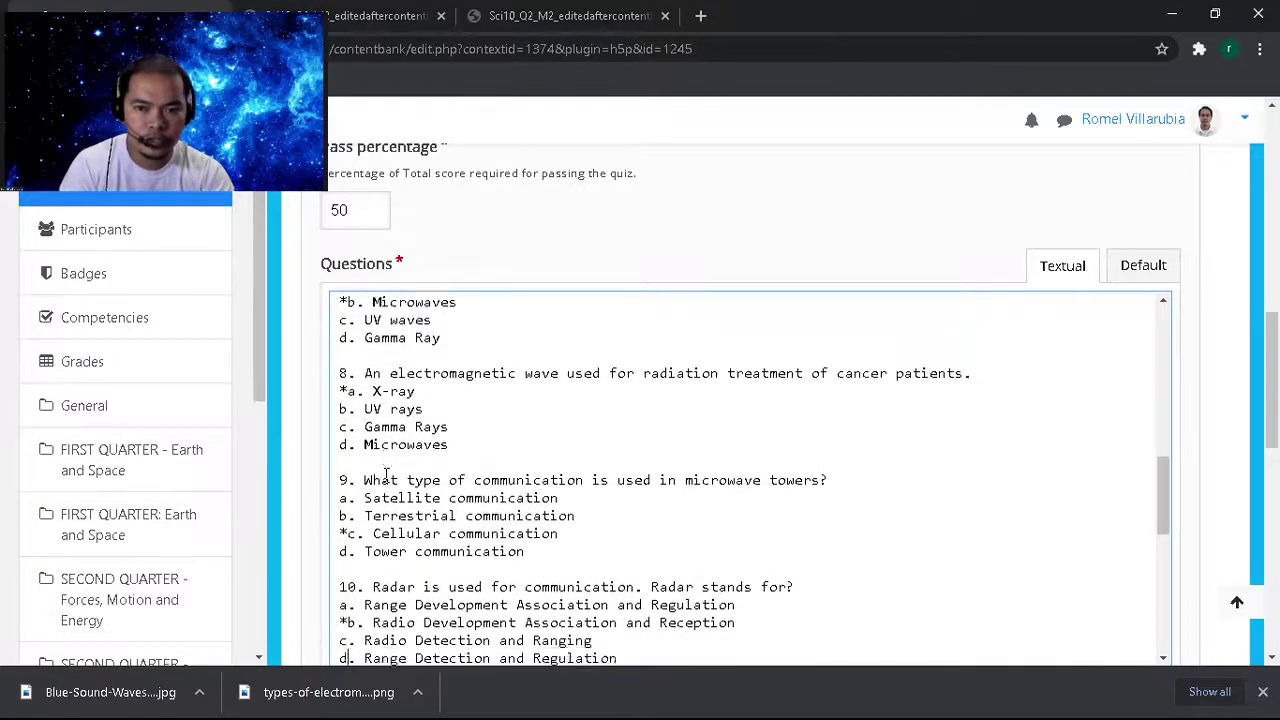
key("Right")
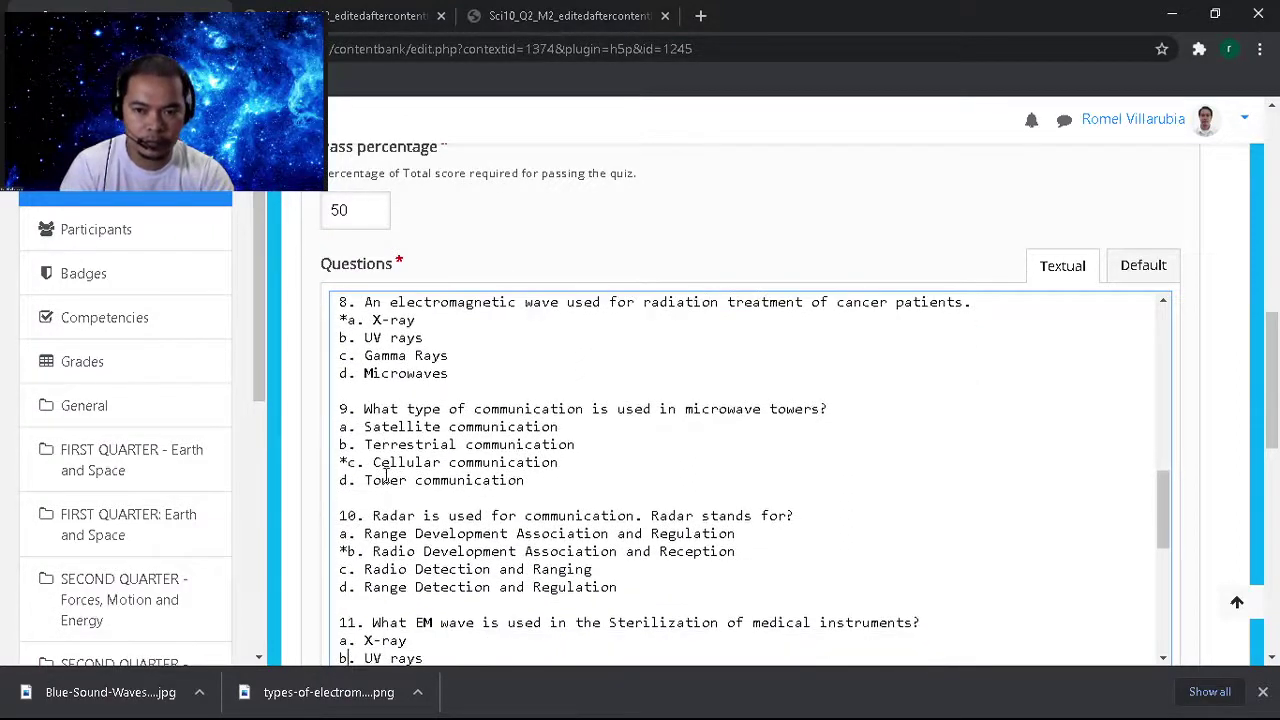
key("Down")
key("Down")
key("Up")
key("Up")
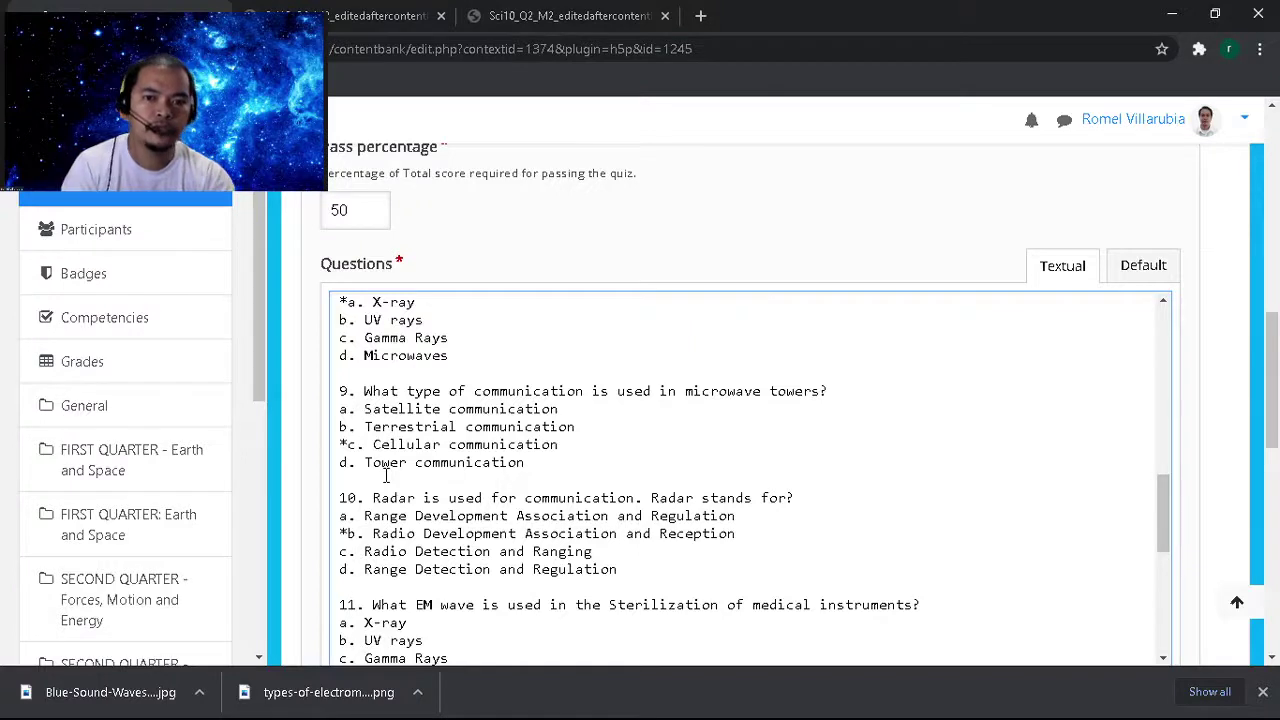
key("Up")
key("Up")
key("Up")
key("Up")
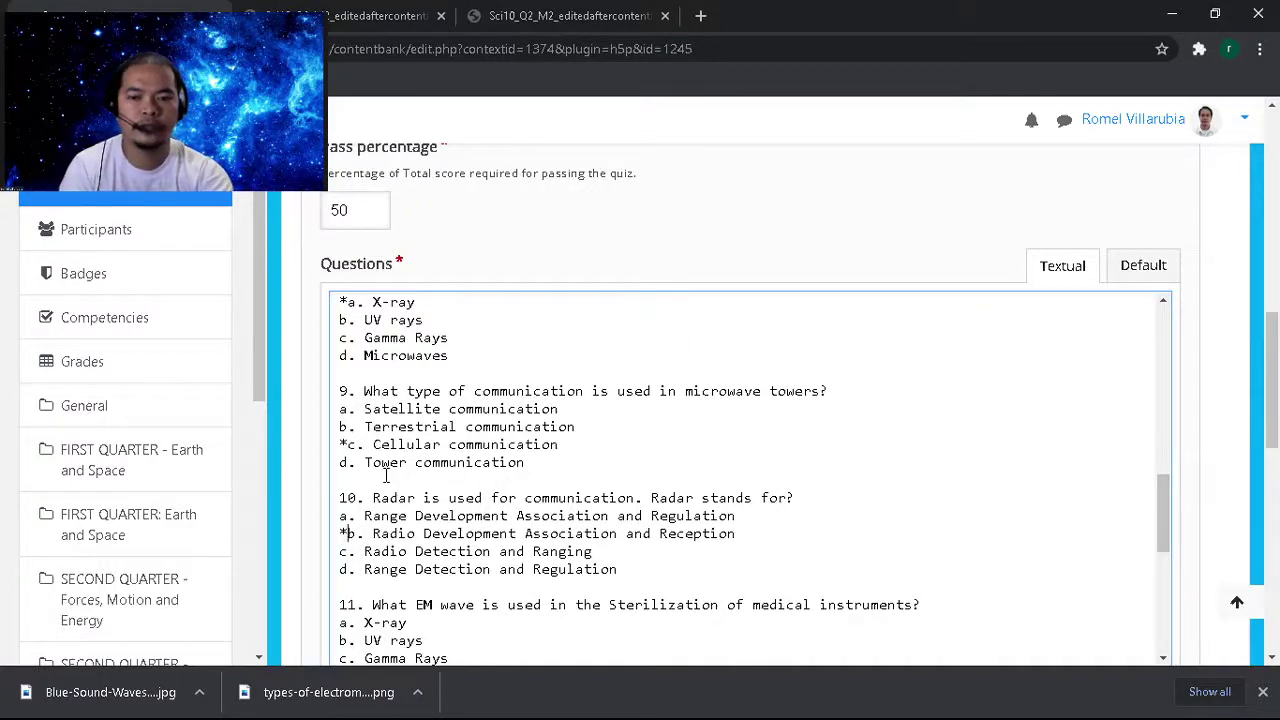
key("Up")
key("Up")
key("Up")
key("Up")
key("Up")
key("Up")
key("Up")
key("Up")
key("Up")
key("Up")
key("Up")
key("Up")
key("Up")
key("Up")
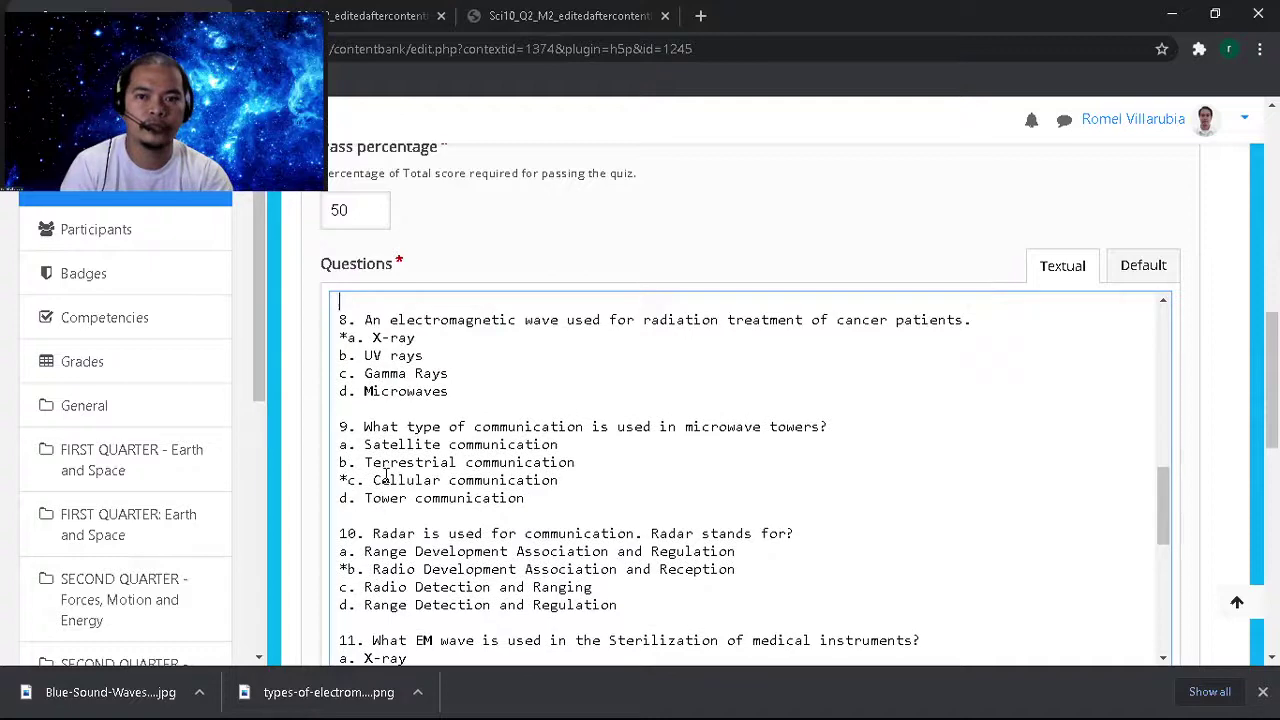
left_click(381, 29)
scroll(698, 420, "up", 5)
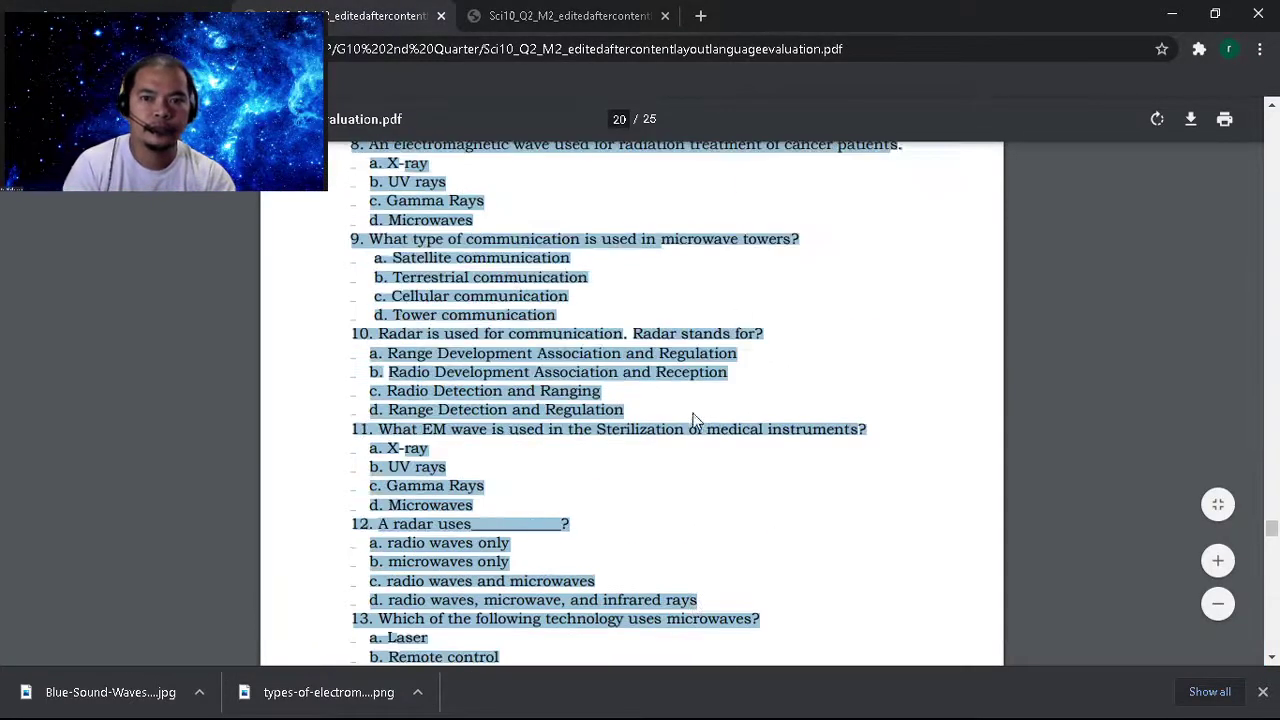
scroll(694, 412, "down", 1)
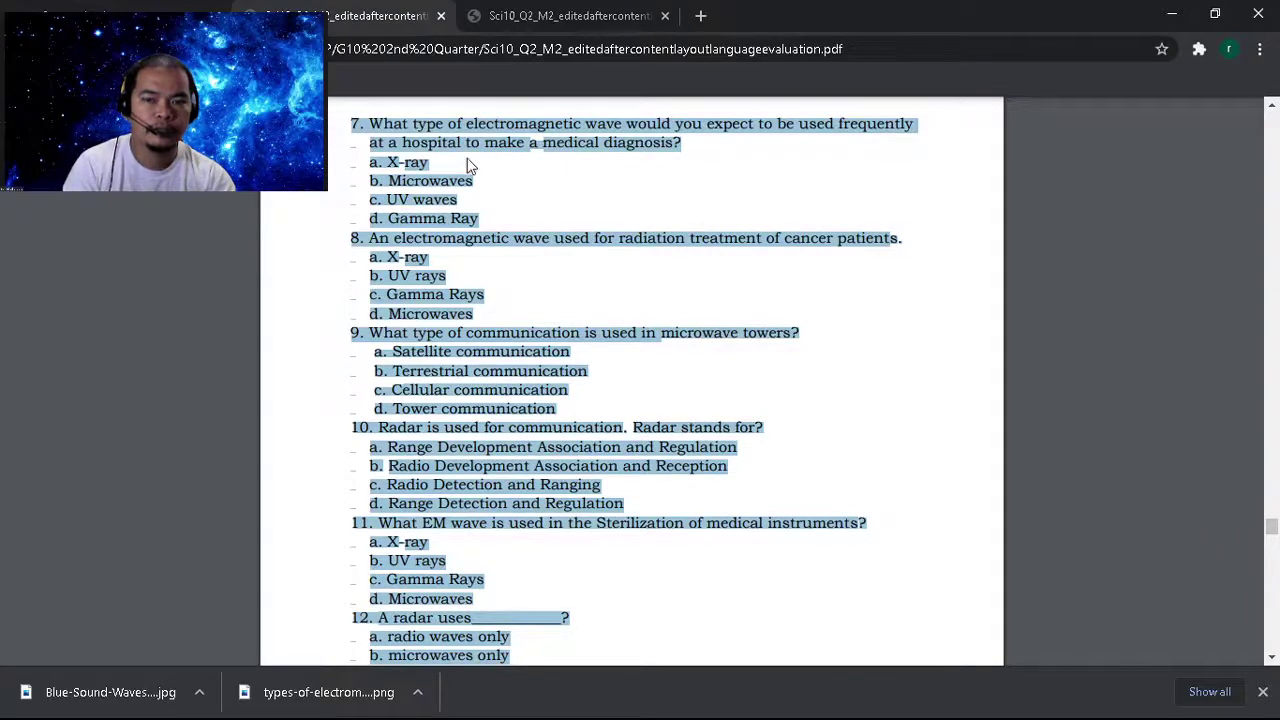
left_click(520, 16)
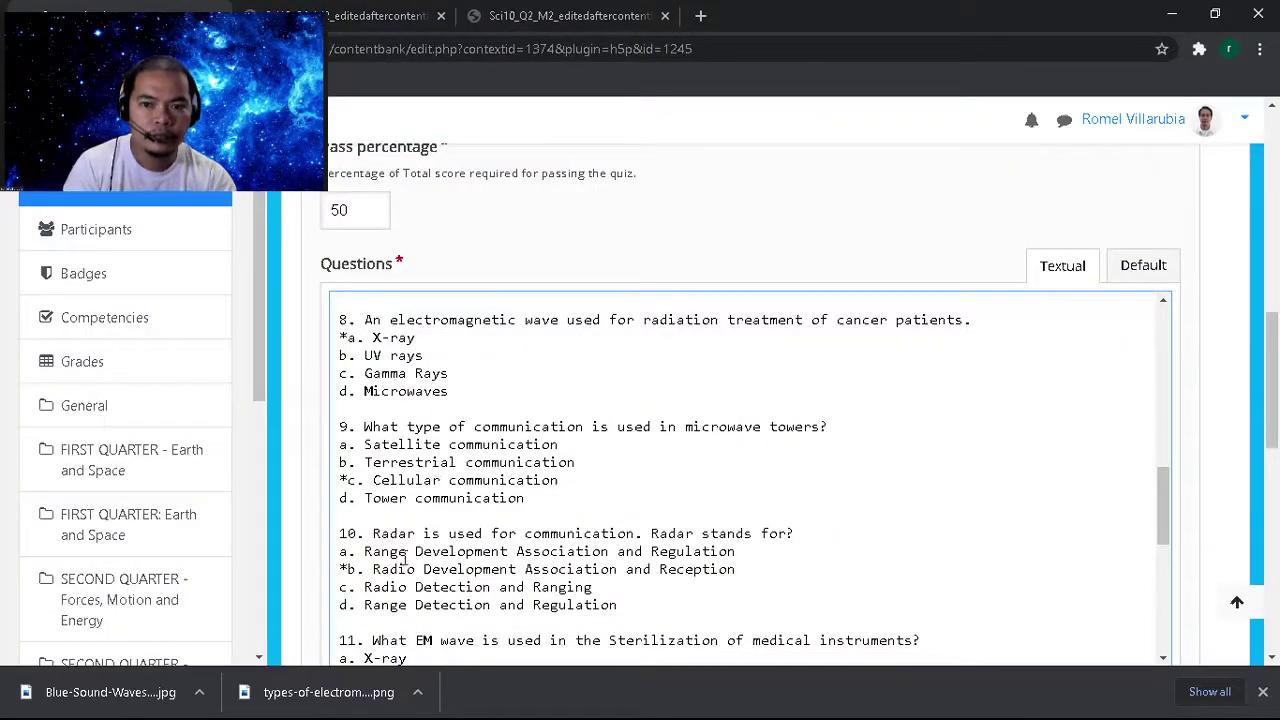
left_click(548, 16)
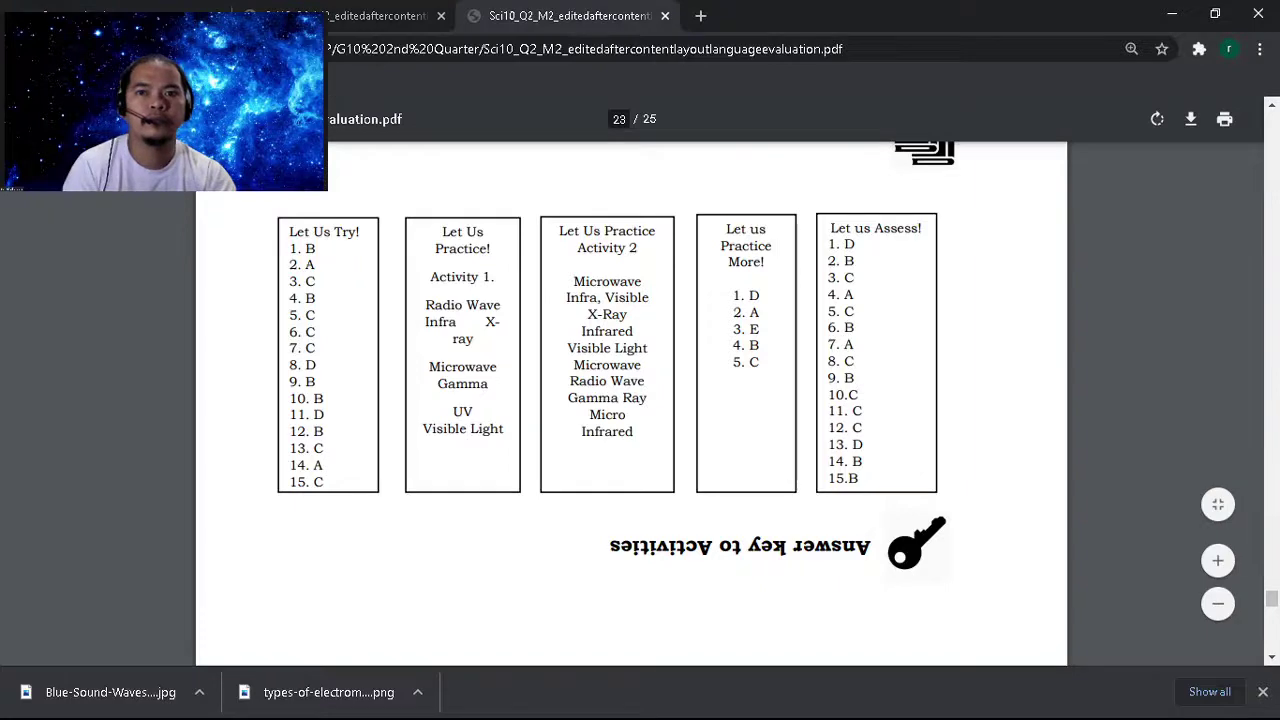
key("ctrl+shift+Tab")
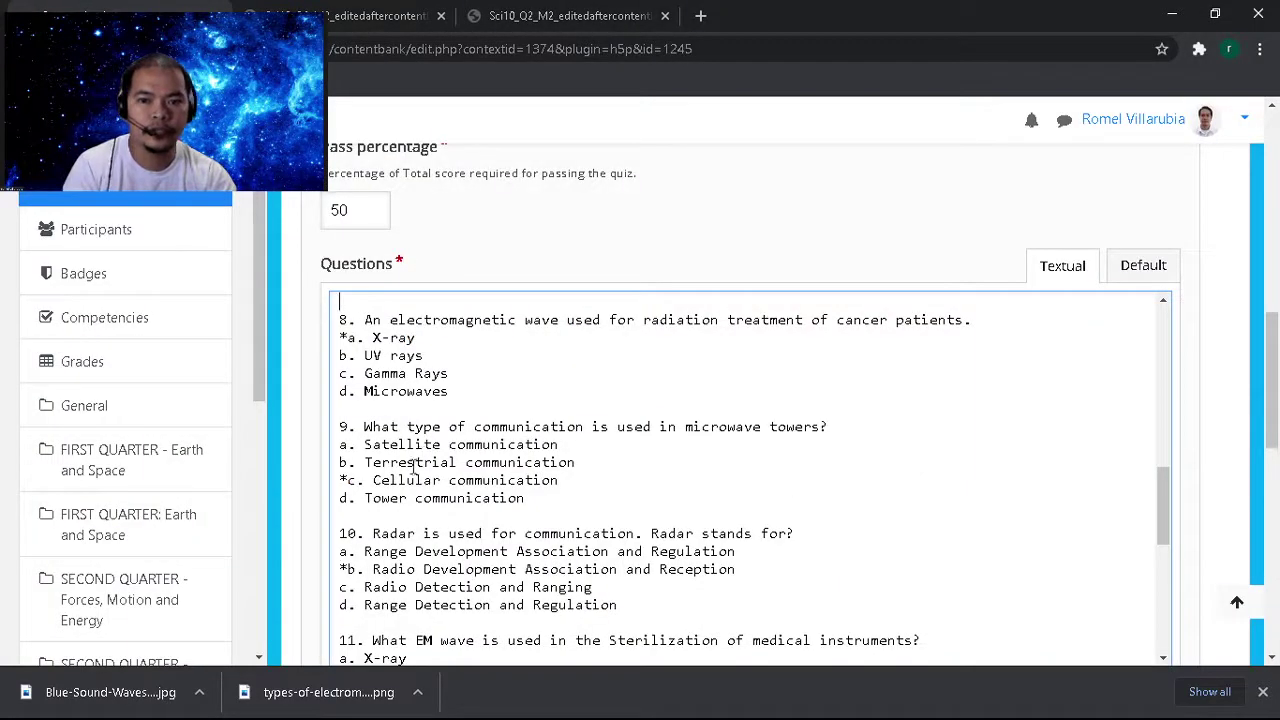
Move question 10's asterisk from option b to c, Radio Detection and Ranging.
left_click(348, 569)
key("BackSpace")
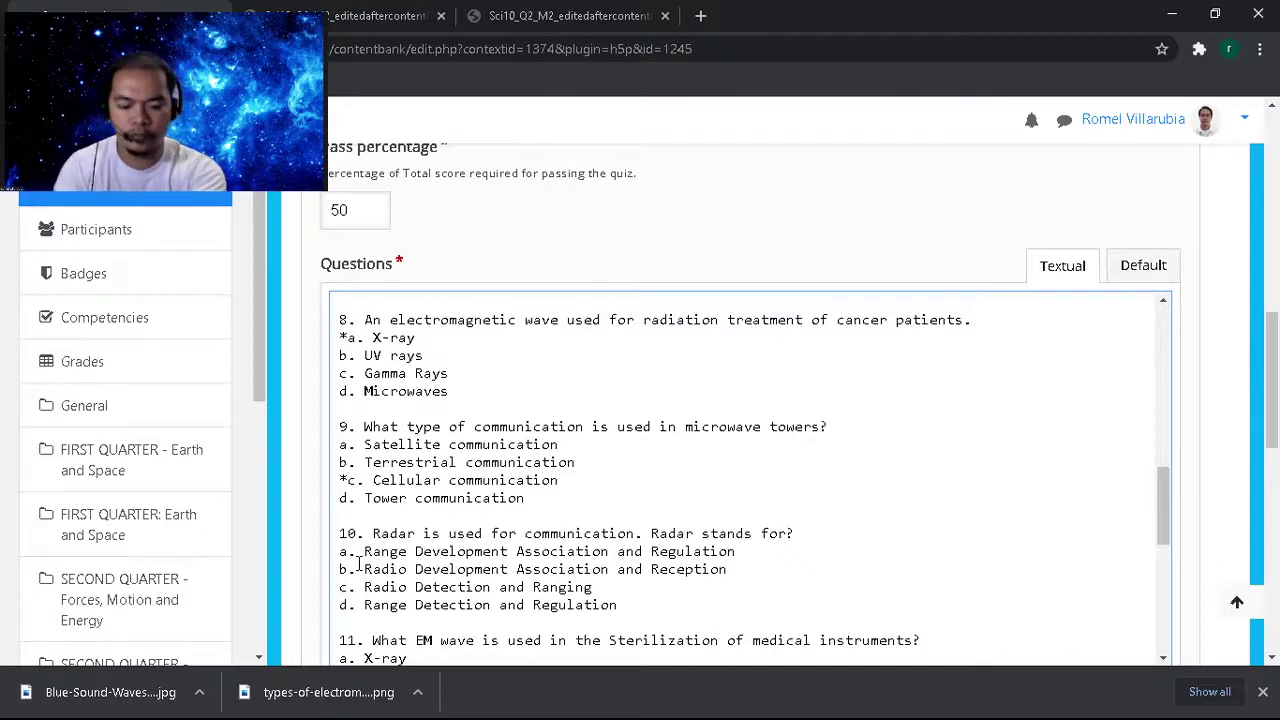
key("Down")
type("*")
Go up to question 7 and bring up the answer key to recheck questions 7–9.
key("Up")
key("Up")
key("Up")
key("Up")
key("Up")
key("Up")
key("Up")
key("Up")
key("Up")
key("Up")
key("Up")
key("Up")
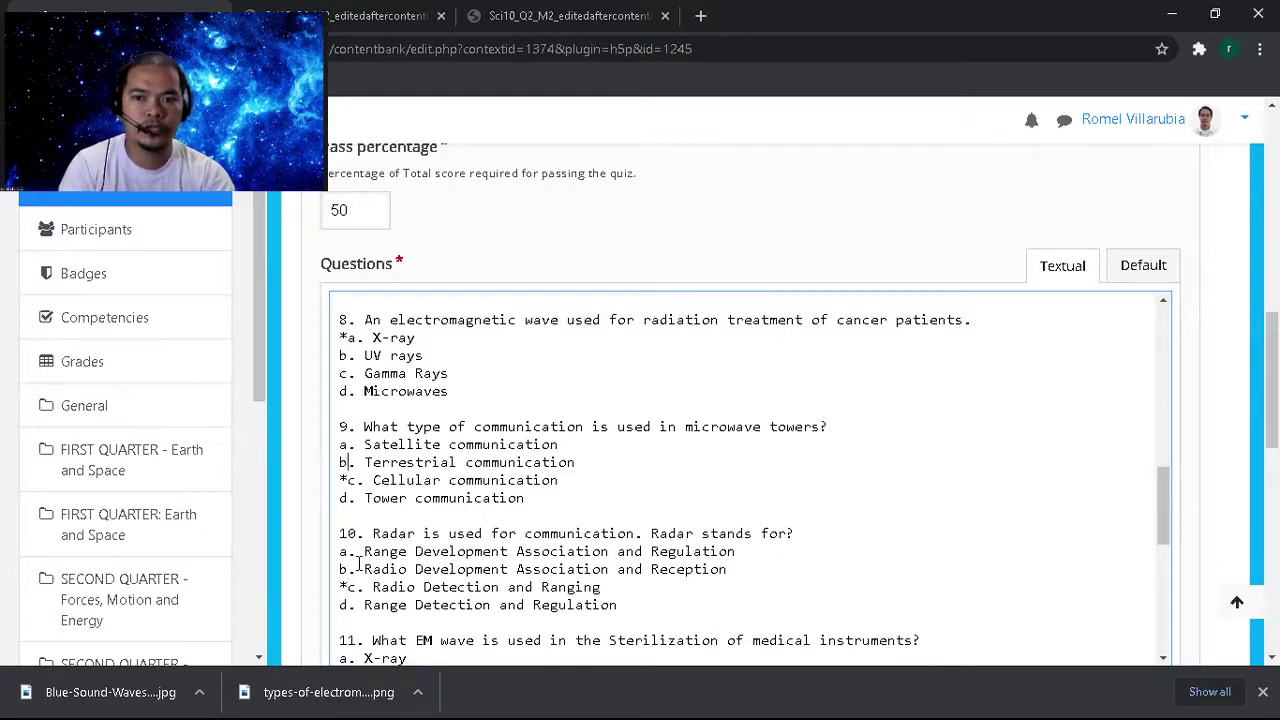
key("Up")
key("Up")
key("Up")
key("Up")
key("Up")
key("Up")
key("Up")
key("Up")
key("Up")
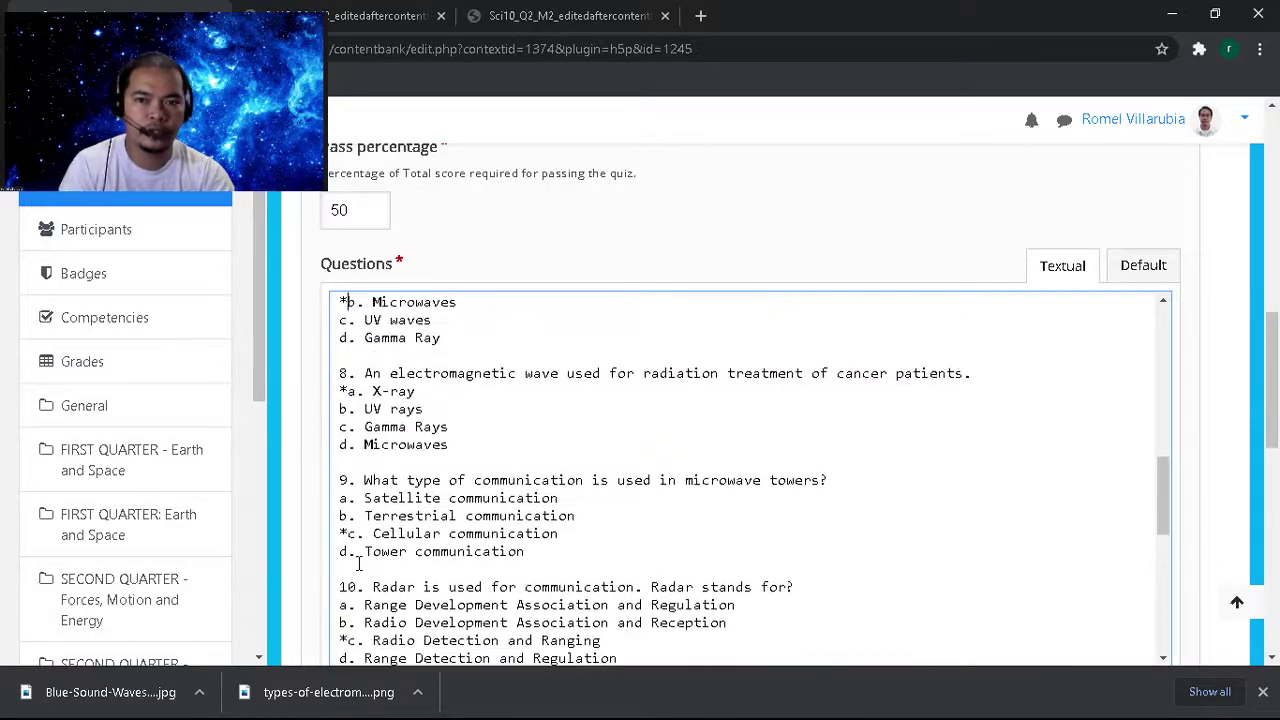
key("Up")
key("Down")
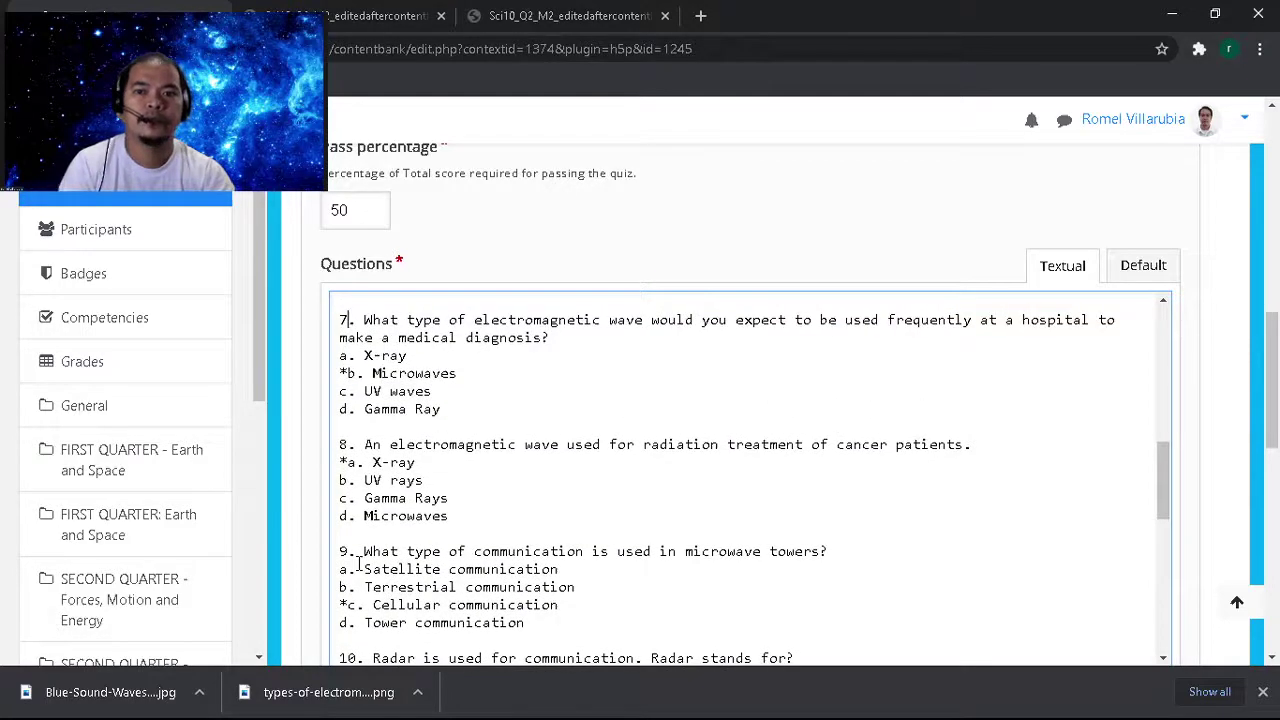
left_click(560, 16)
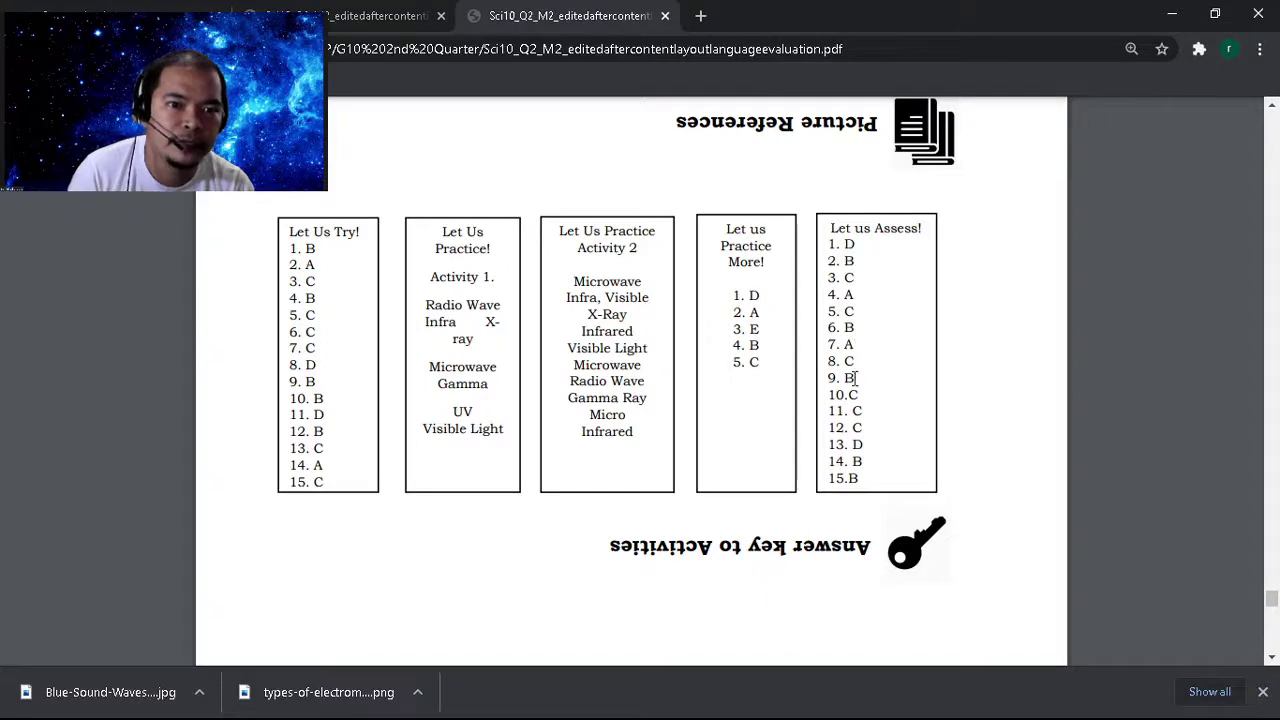
Move the stars to X-ray for question 7 and Gamma Rays for question 8.
key("ctrl+Tab")
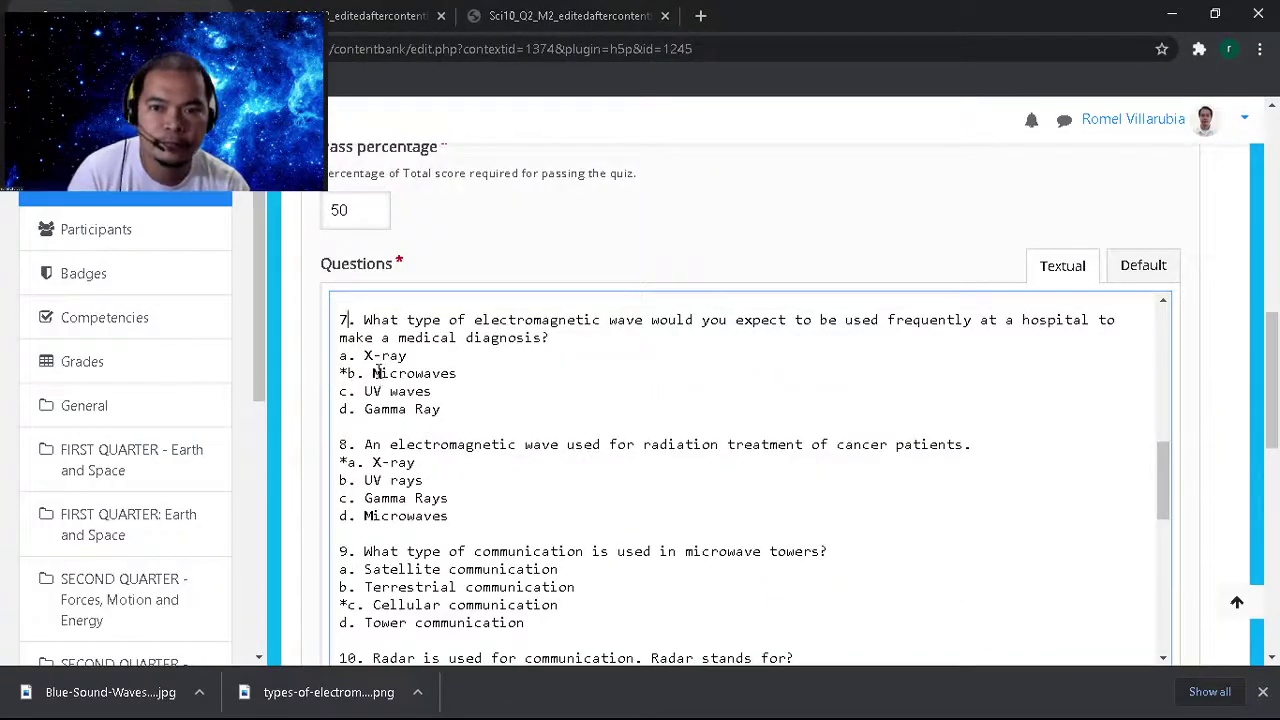
left_click(348, 376)
key("BackSpace")
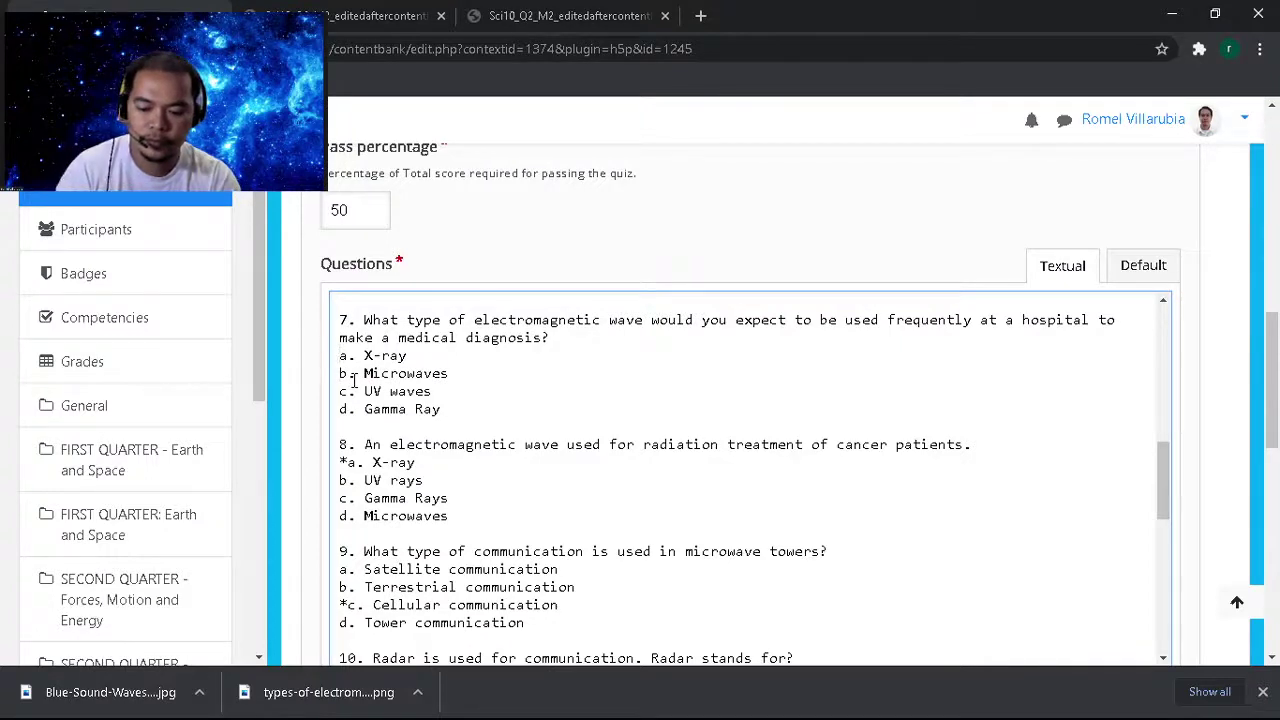
type("*")
key("Down")
key("Down")
key("Down")
key("Down")
key("Down")
key("Down")
key("BackSpace")
key("Down")
key("Down")
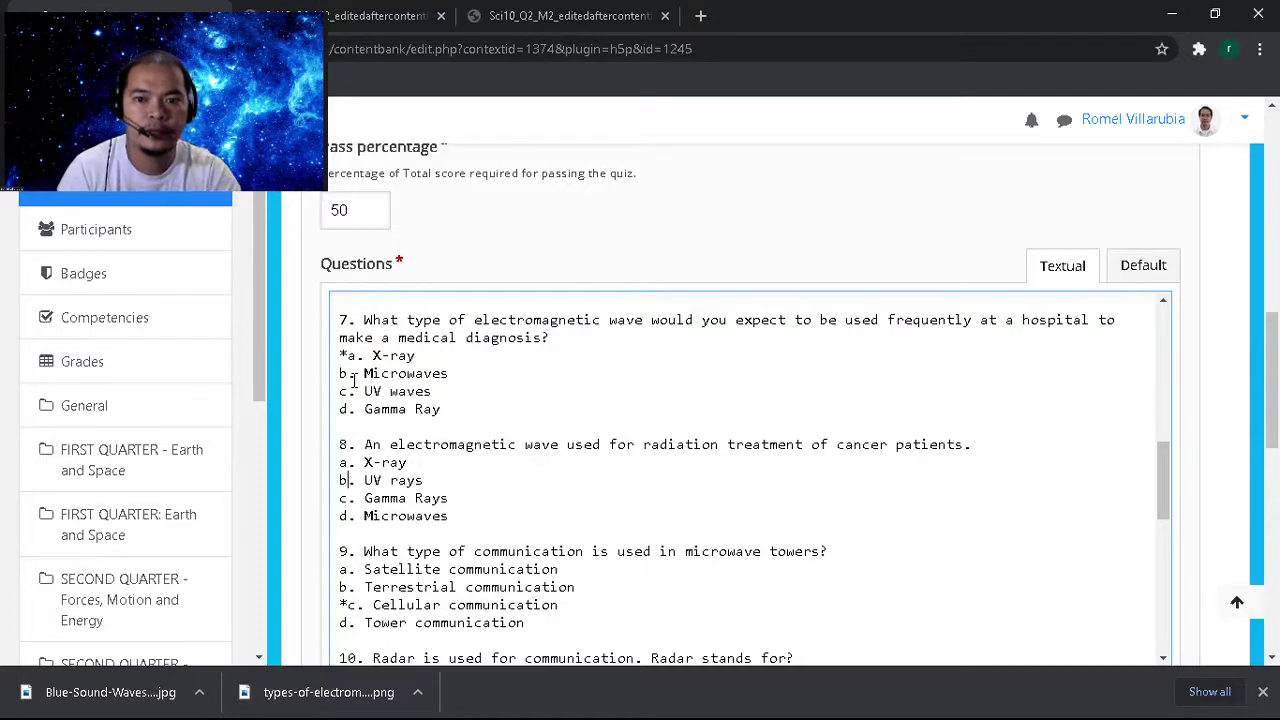
key("Left")
type("*")
key("Down")
key("Down")
key("Down")
key("Down")
key("Down")
key("Down")
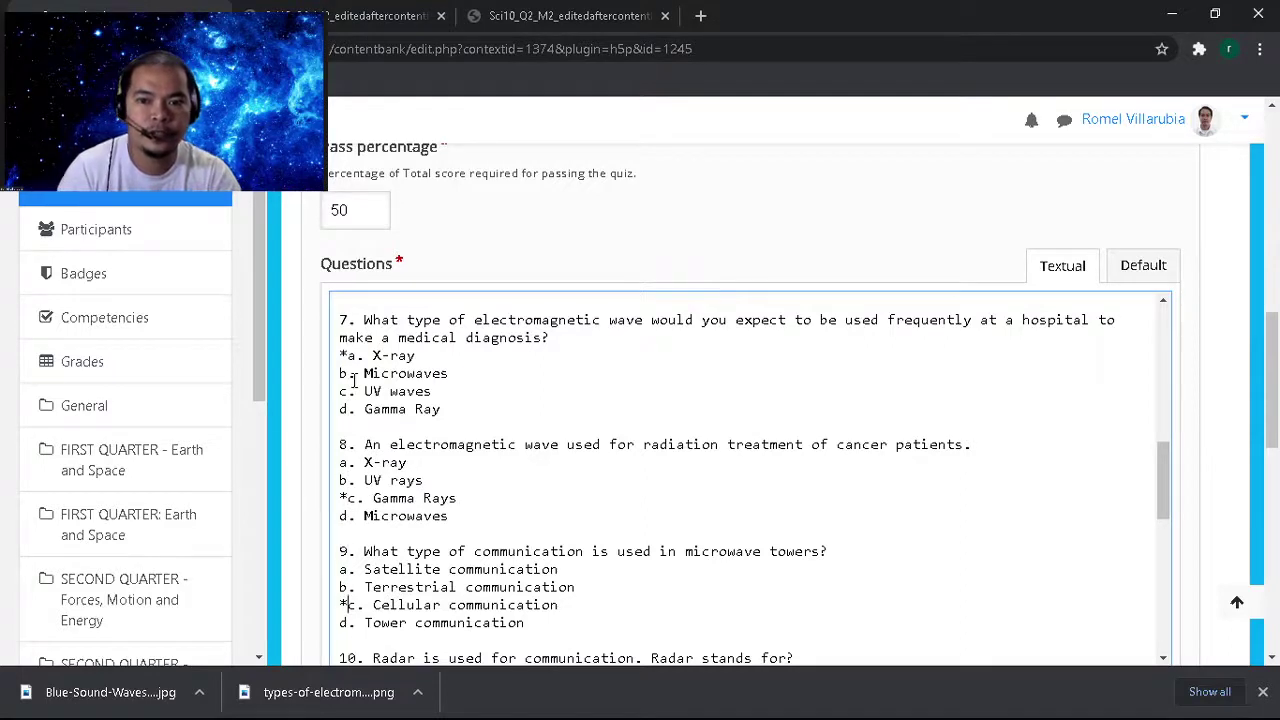
Move question 9's star from Cellular to Terrestrial communication and review the edits.
key("BackSpace")
key("Up")
type("*")
key("Up")
key("Up")
key("Up")
key("Up")
key("Up")
key("Up")
key("Up")
key("Up")
key("Up")
key("Up")
key("Up")
key("Up")
key("Up")
key("Up")
key("Up")
key("Up")
key("Up")
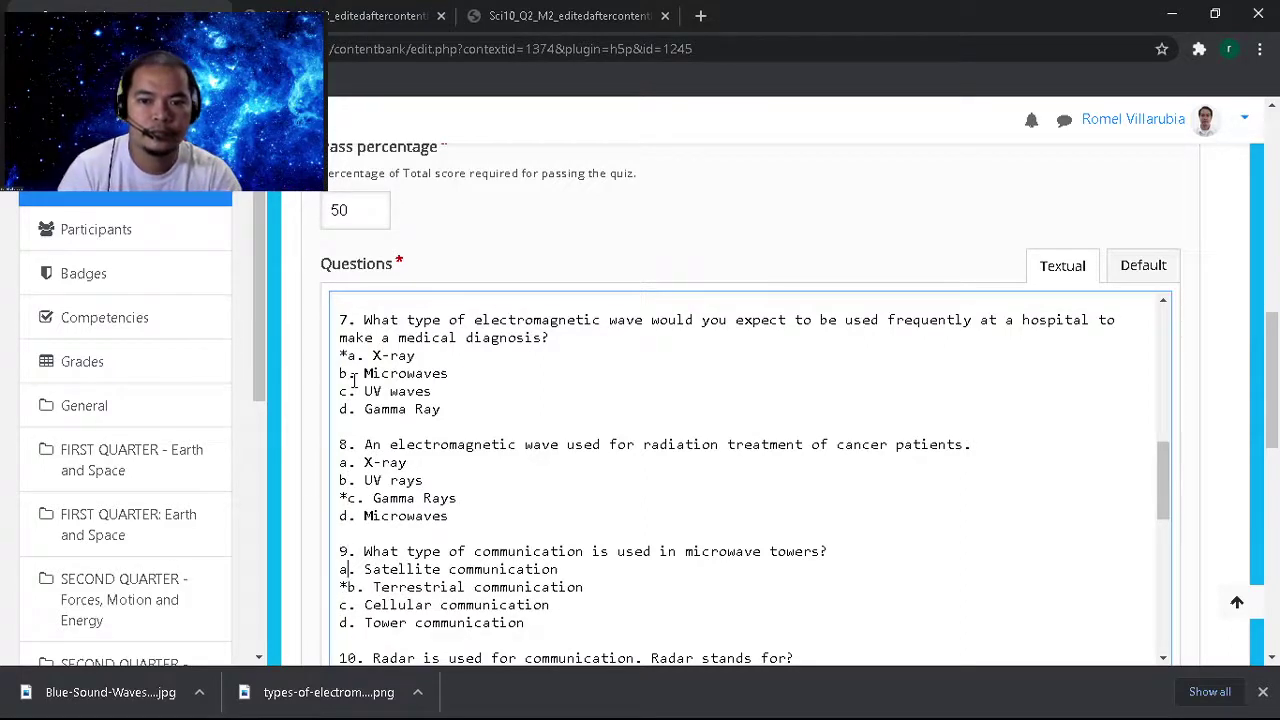
key("Up")
key("Down")
key("Down")
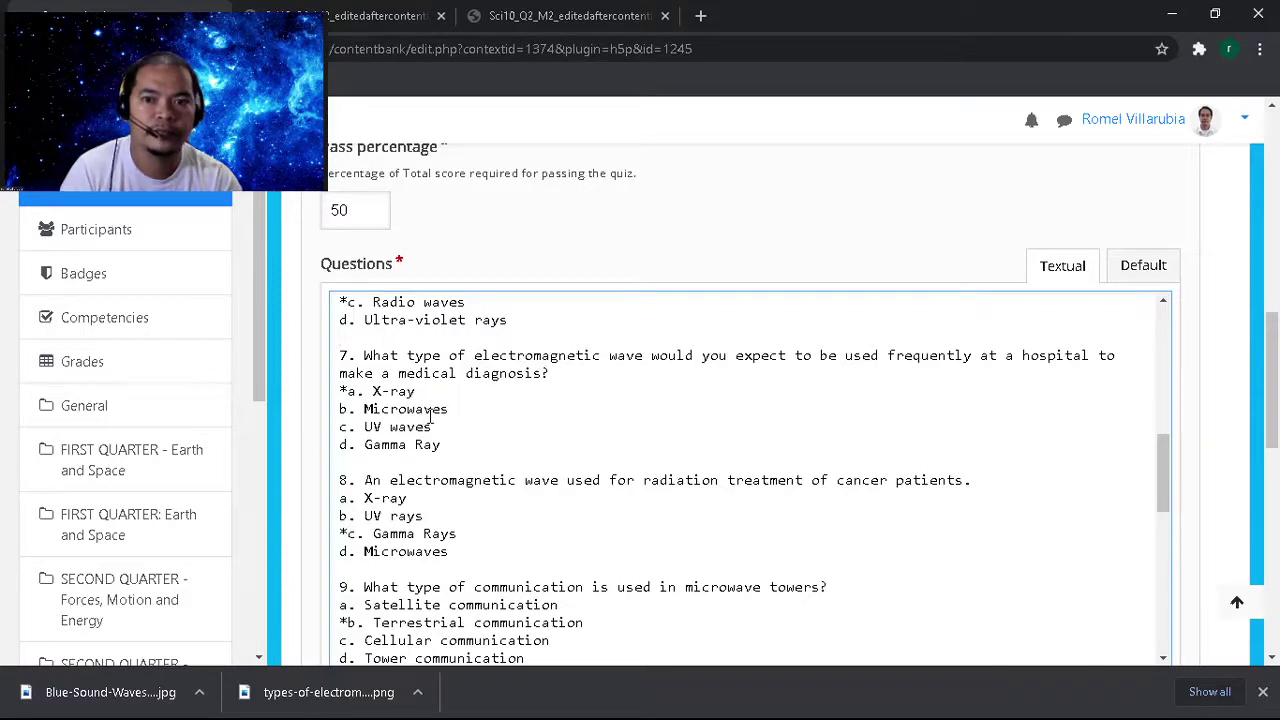
scroll(432, 416, "up", 2)
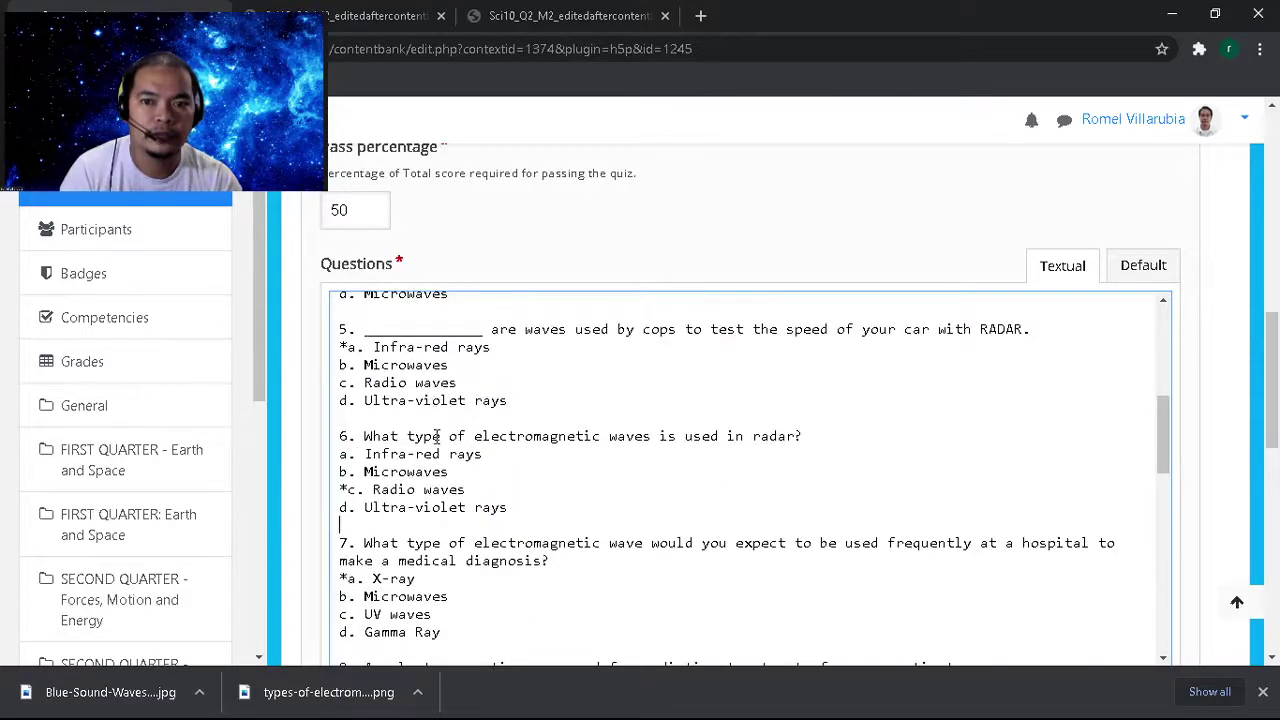